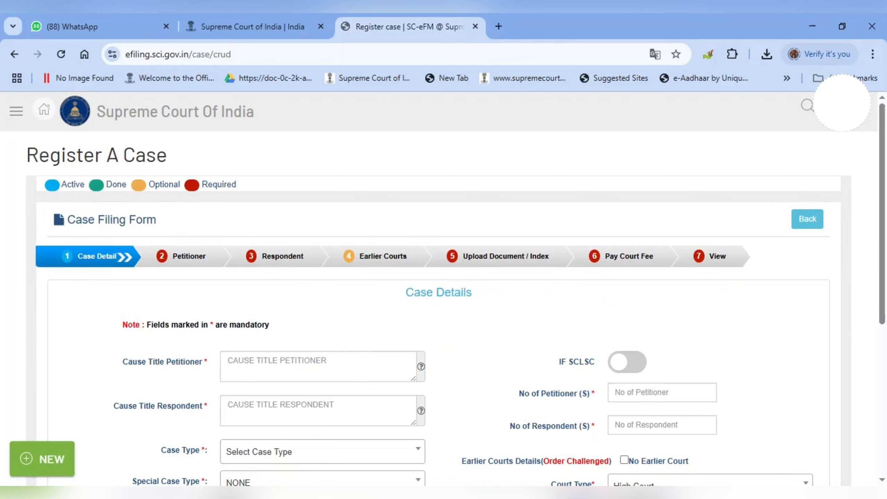
Paste the petitioner's name into Cause Title Petitioner and STATE OF TELANGANA into Cause Title Respondent.
drag(407, 293, 485, 299)
click(523, 303)
scroll(523, 306, down, 1)
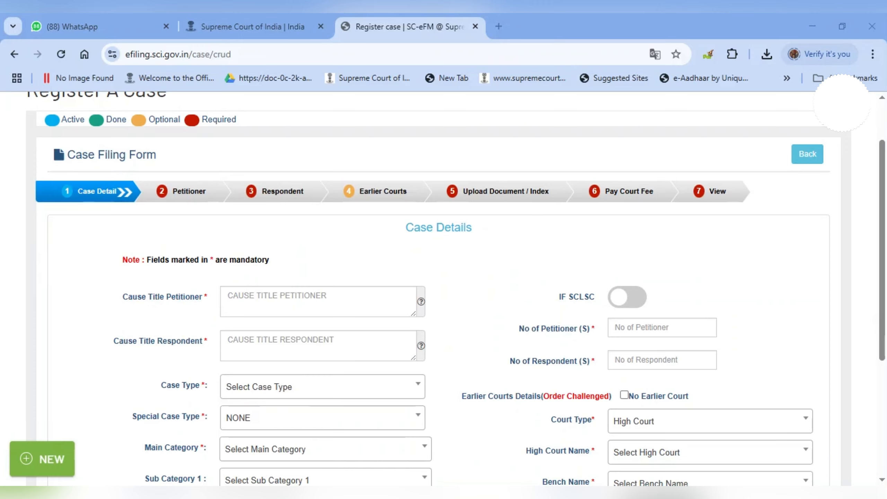
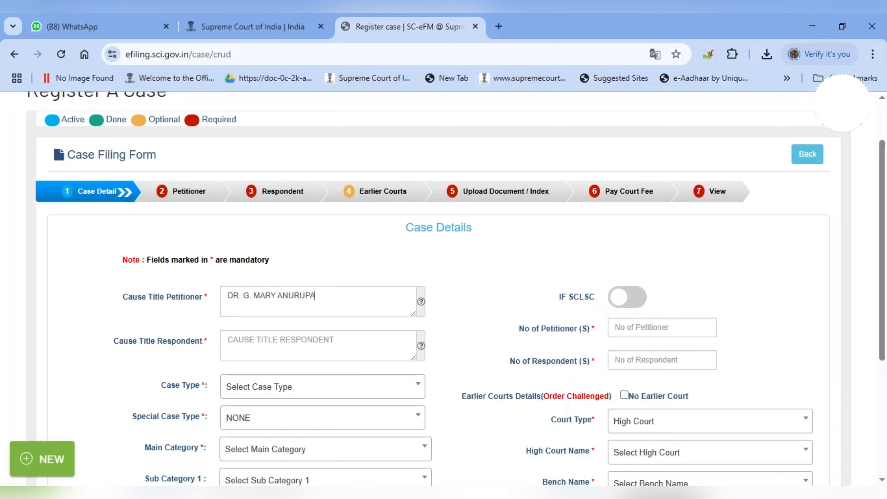
key(Tab)
text(STATE OF TELANGANA)
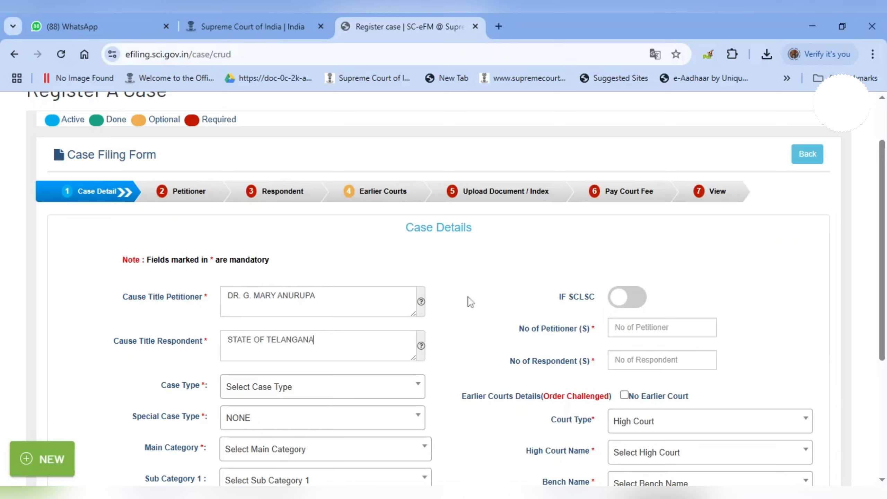
scroll(479, 297, down, 3)
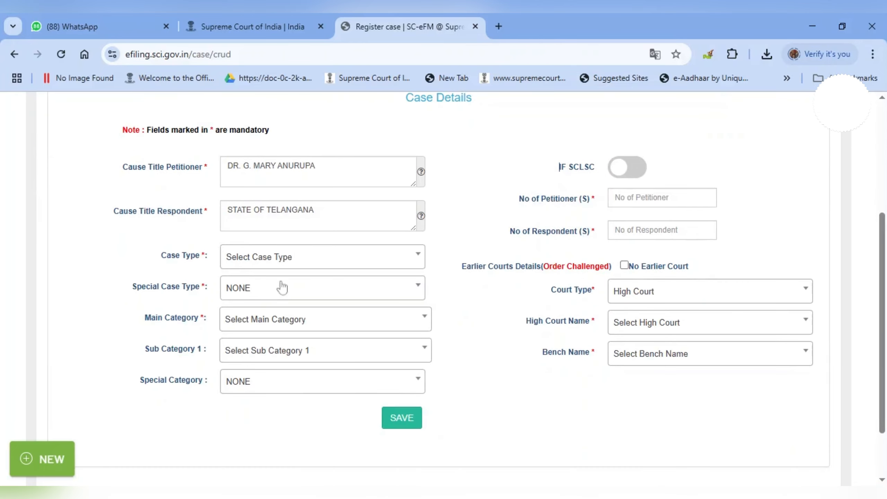
Set Case Type to REVIEW PETITION (CRIMINAL), keeping special case type as NONE.
click(284, 259)
text(rev)
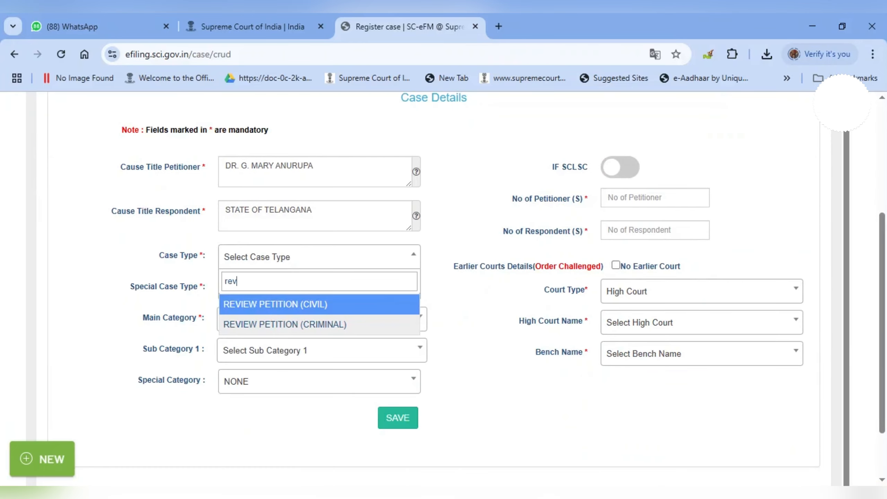
click(277, 325)
click(461, 372)
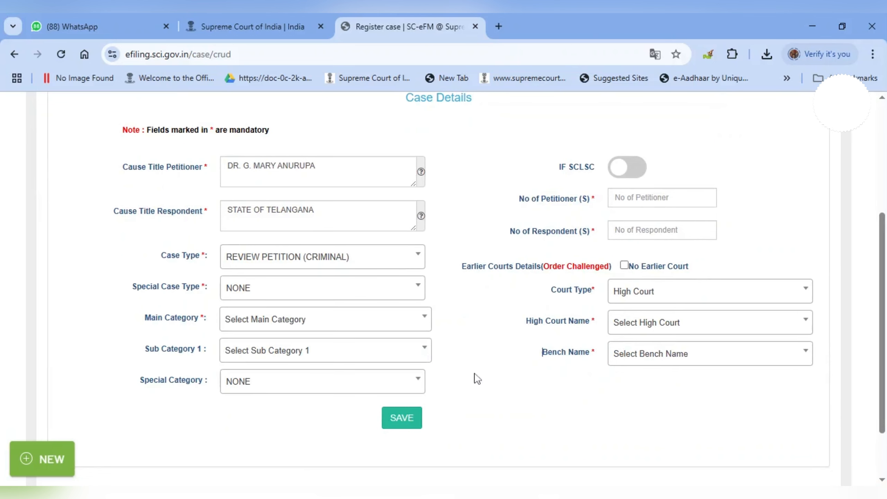
Set Main Category to CRIMINAL MATTERS (1400) and Sub Category 1 to OTHERS (1418).
click(266, 322)
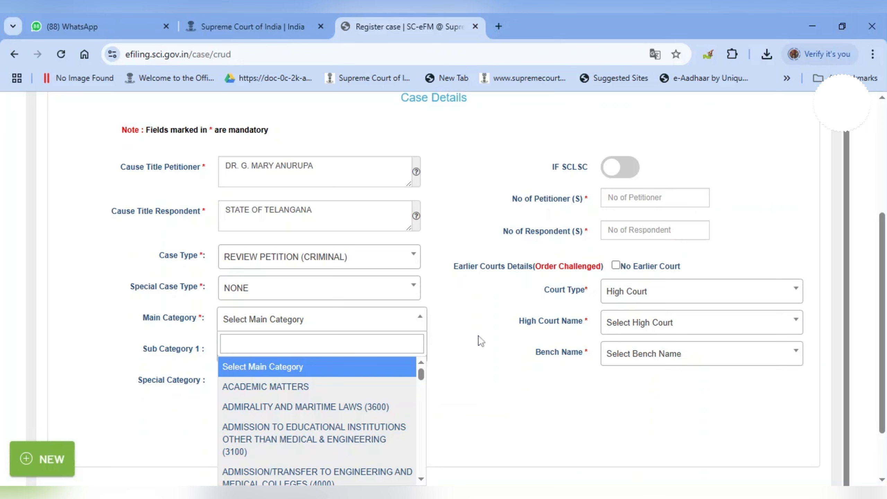
text(14)
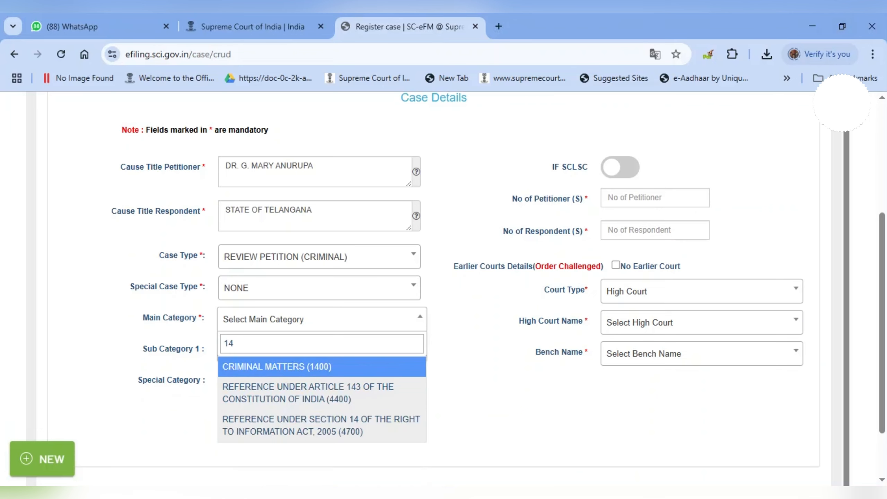
key(Return)
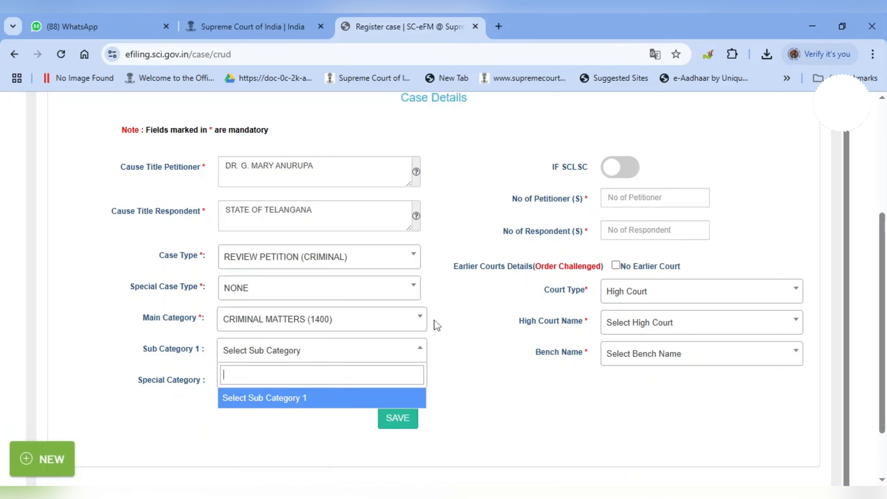
text(1407)
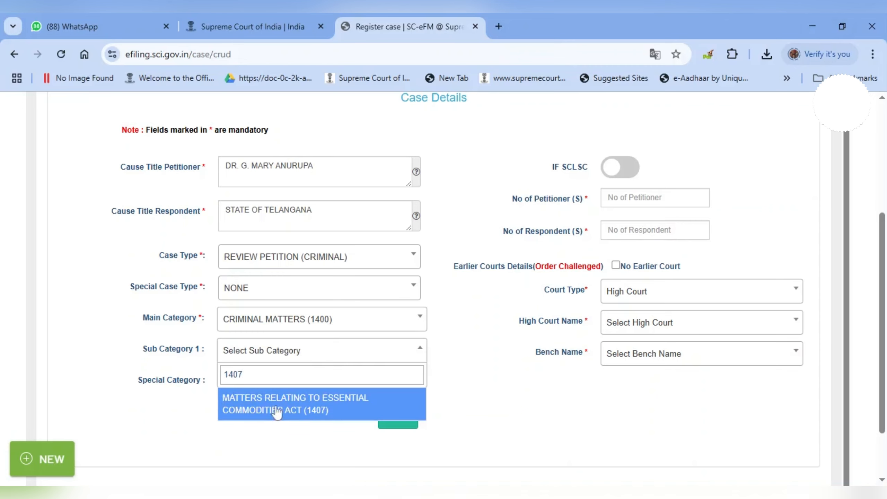
key(BackSpace)
key(BackSpace)
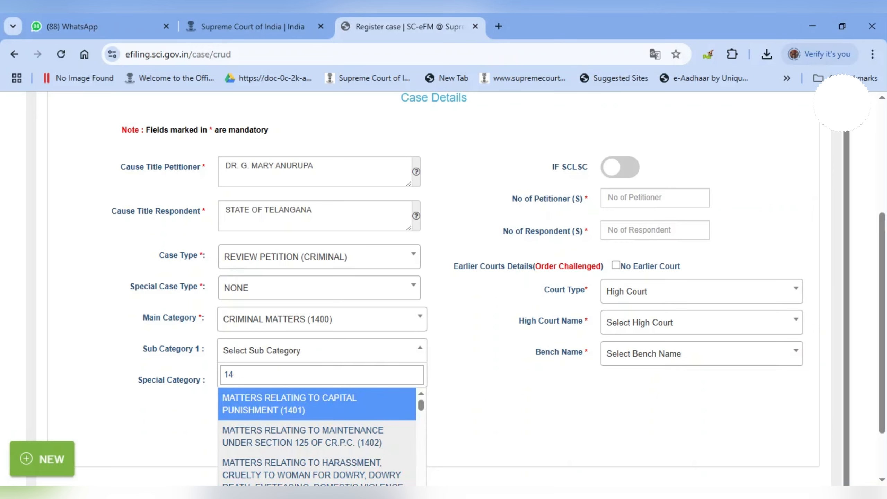
text(18)
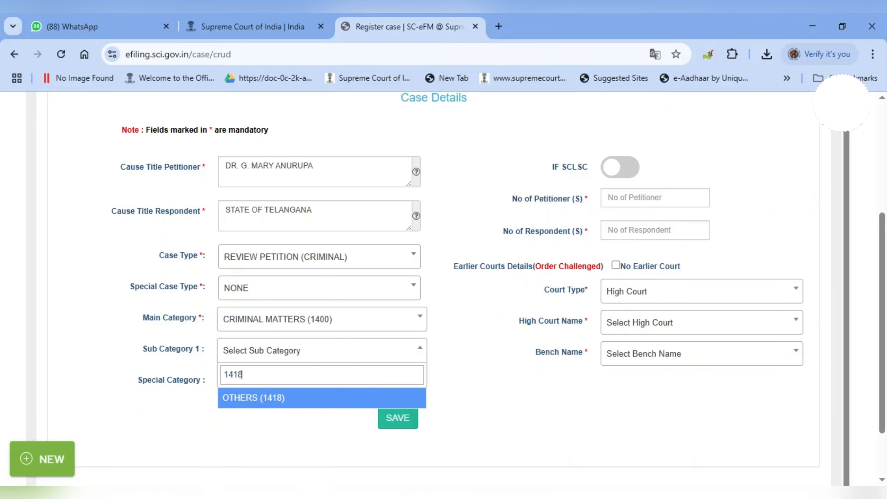
key(Return)
key(Return)
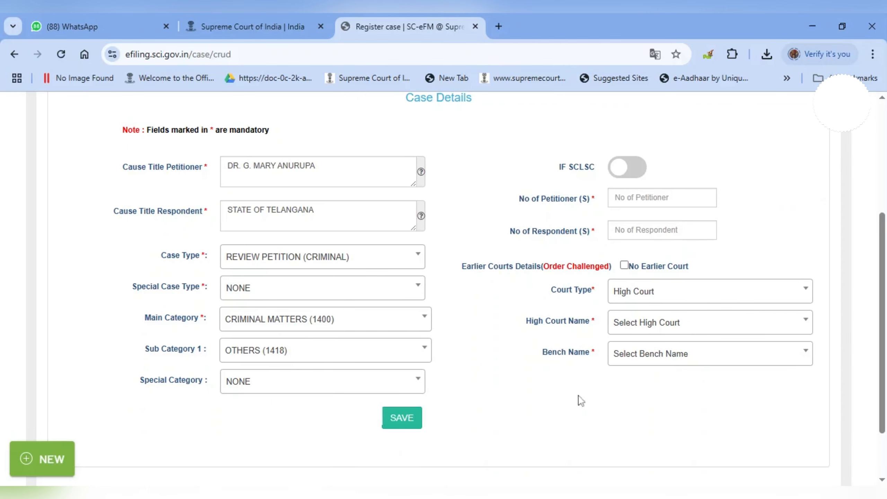
click(640, 198)
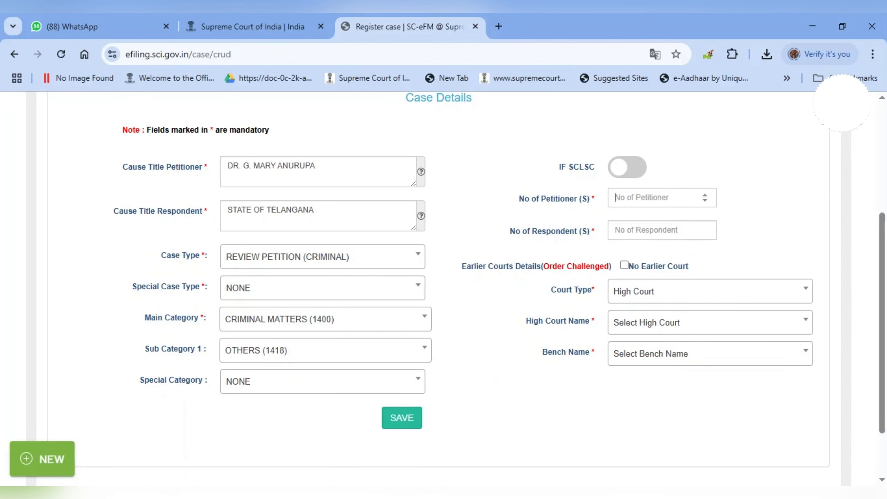
Enter 1 petitioner and 2 respondents, choose Supreme Court as earlier court type, and save.
text(1)
text(2)
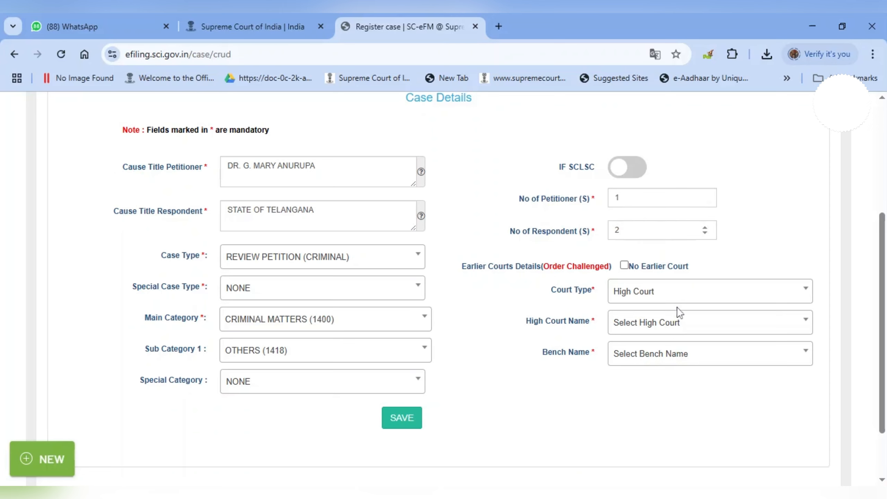
click(661, 291)
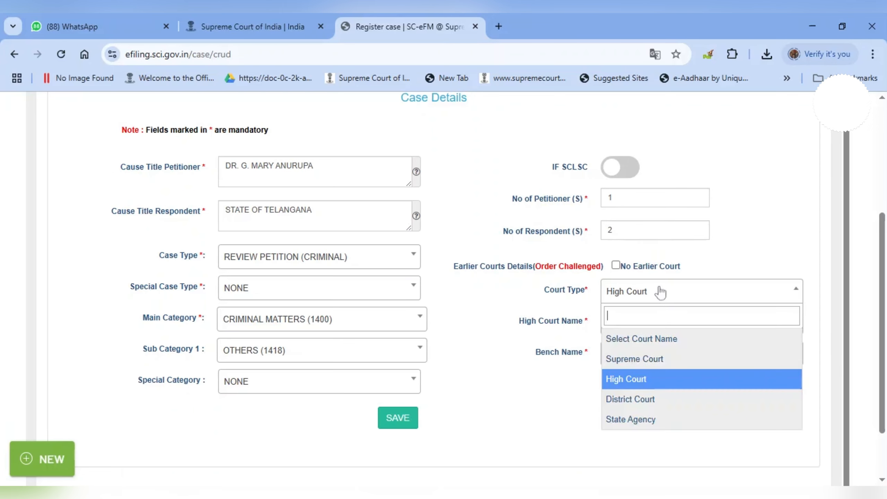
click(649, 360)
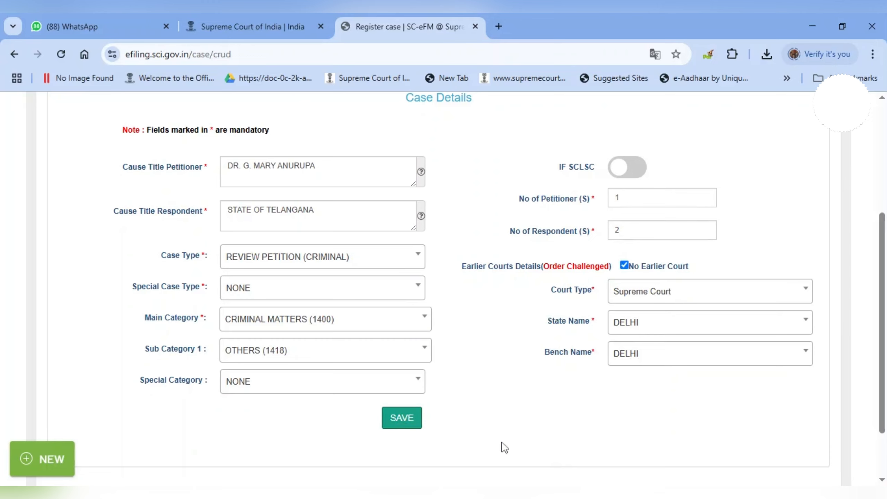
click(412, 418)
click(406, 422)
scroll(465, 305, down, 5)
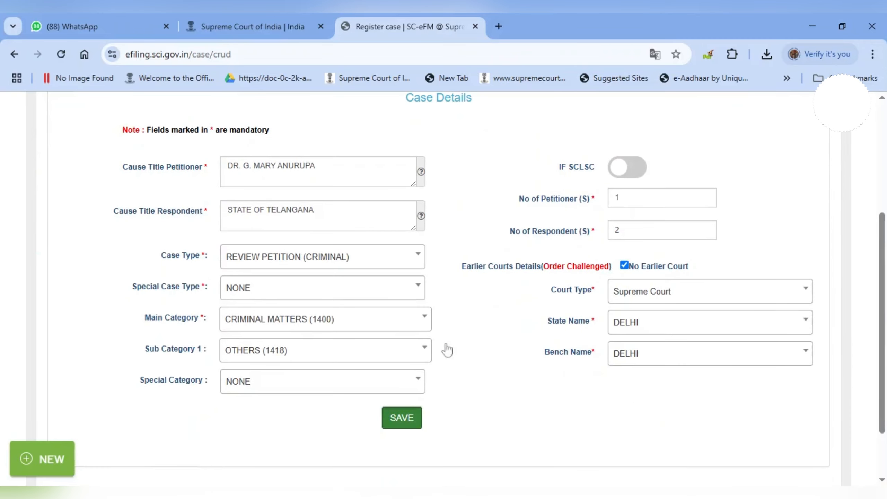
click(404, 419)
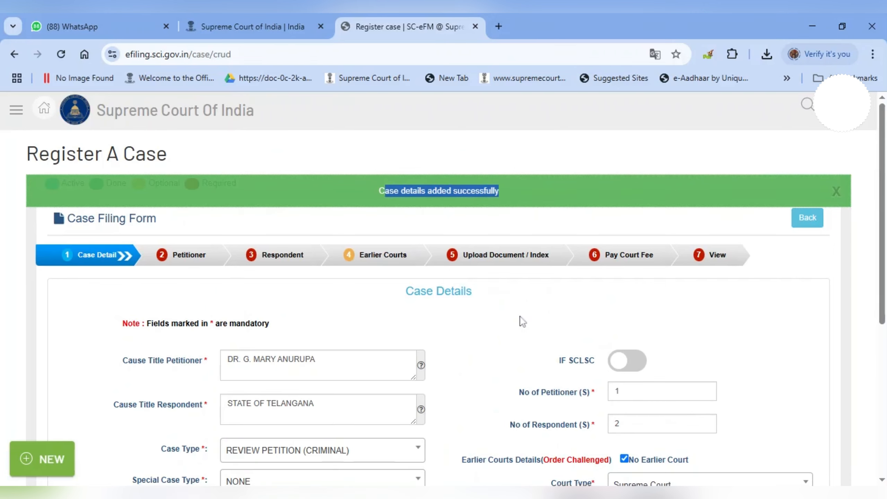
scroll(489, 311, up, 3)
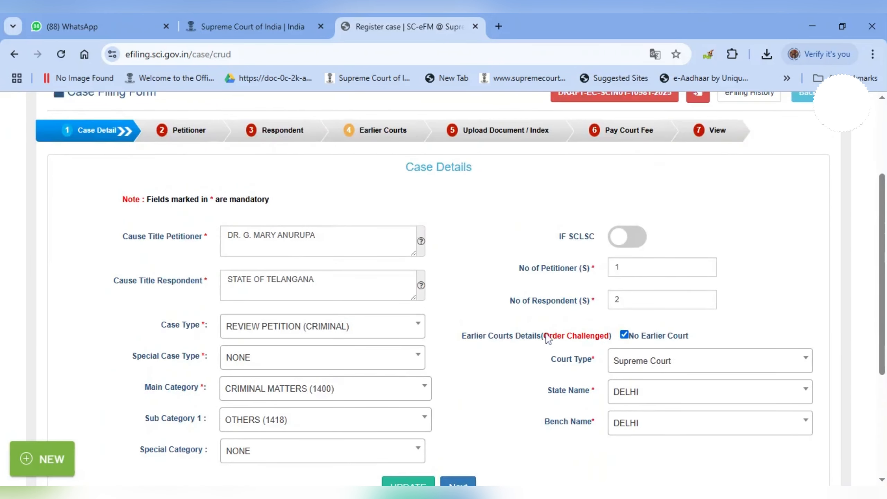
scroll(489, 265, down, 3)
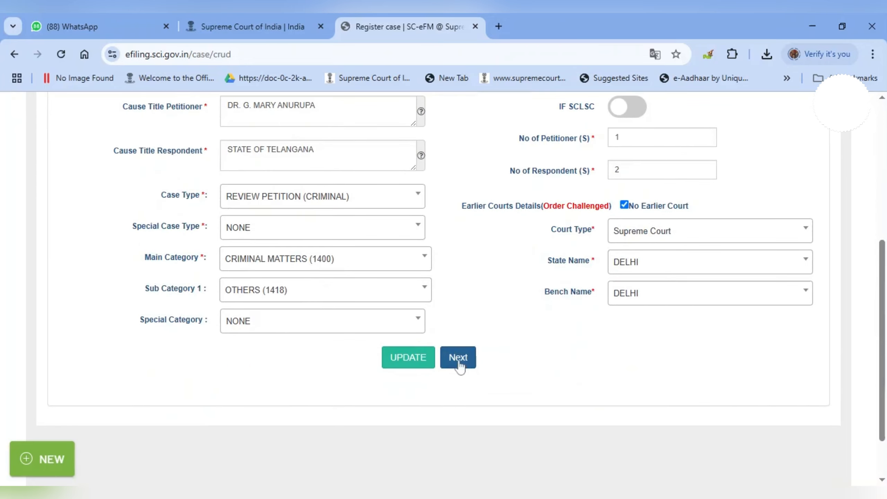
On the petitioner step, paste the main petitioner's name.
click(459, 365)
scroll(481, 348, up, 4)
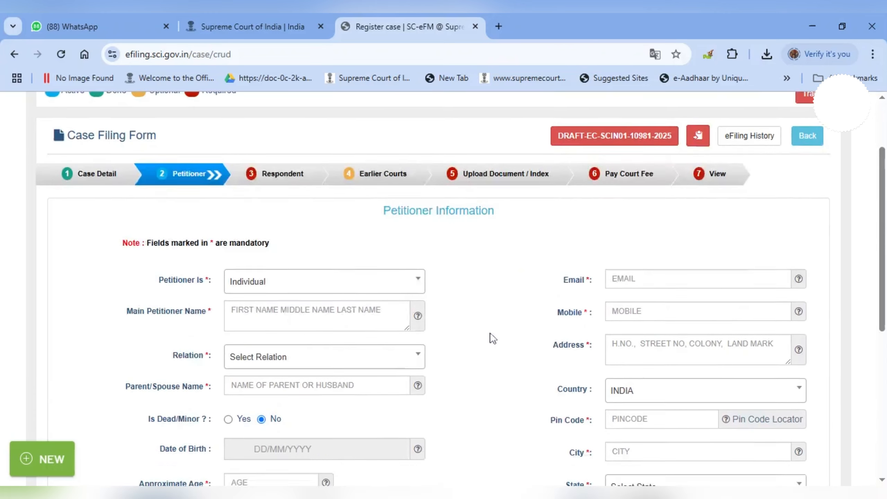
drag(382, 233, 498, 238)
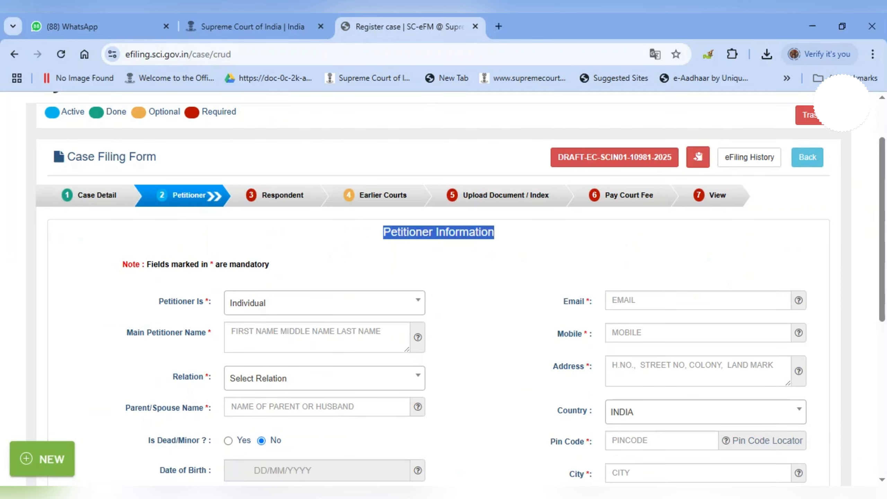
click(273, 334)
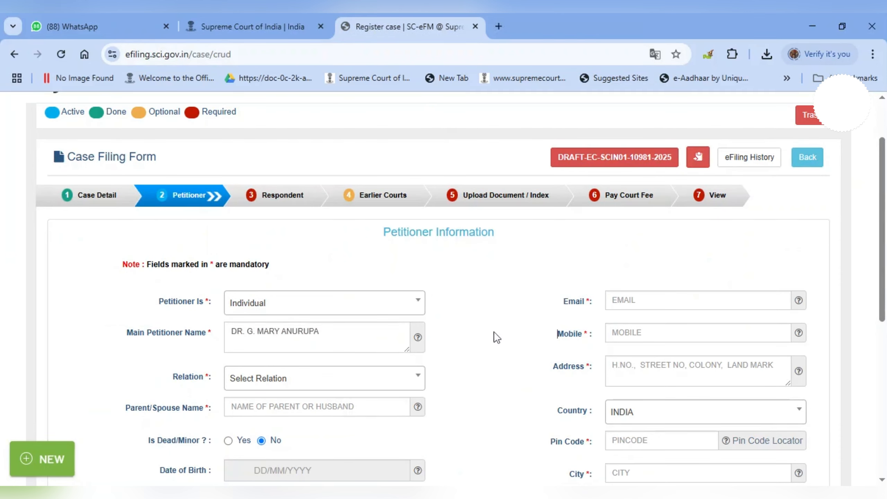
scroll(494, 331, down, 3)
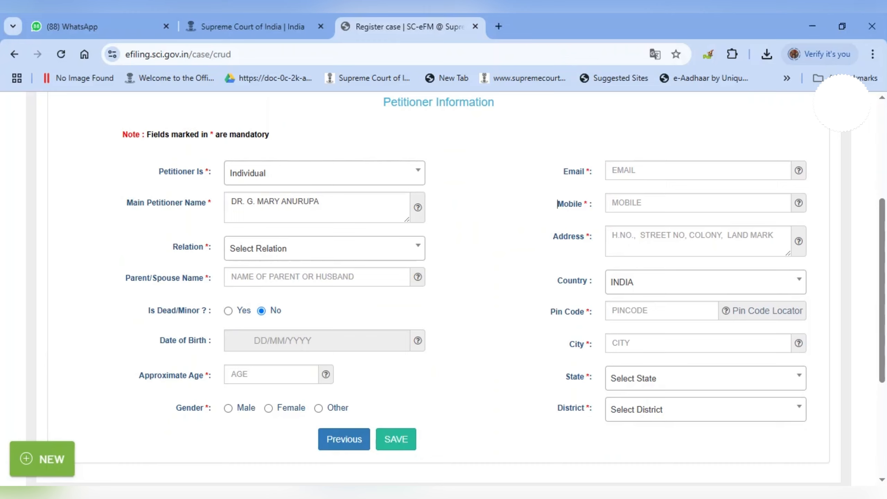
Set relation to Spouse Of with the spouse's name, approximate age 46, gender female.
click(248, 257)
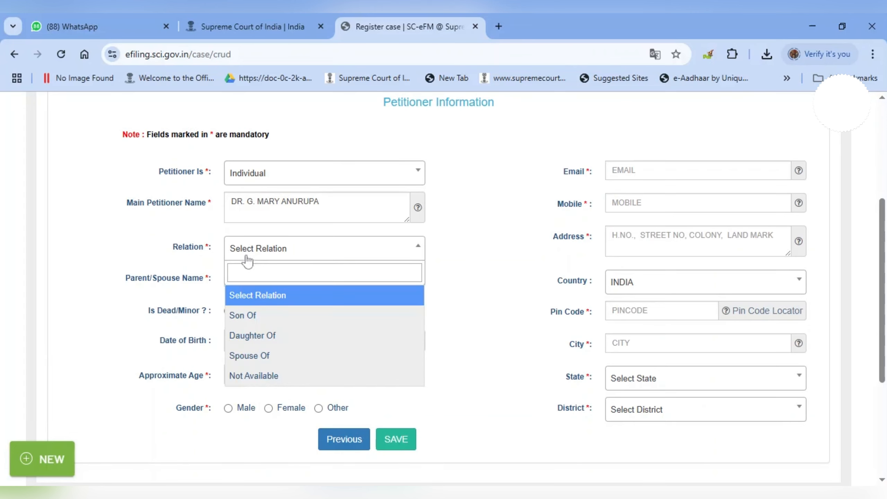
scroll(269, 349, down, 2)
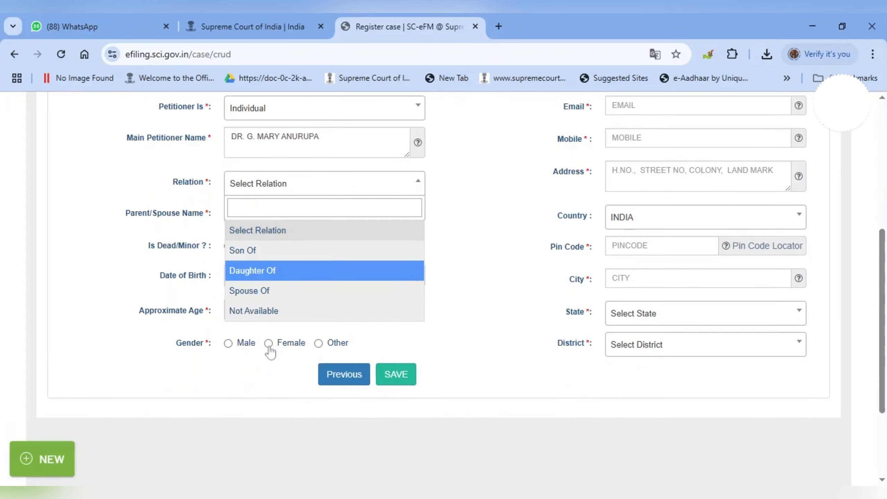
click(258, 292)
click(272, 219)
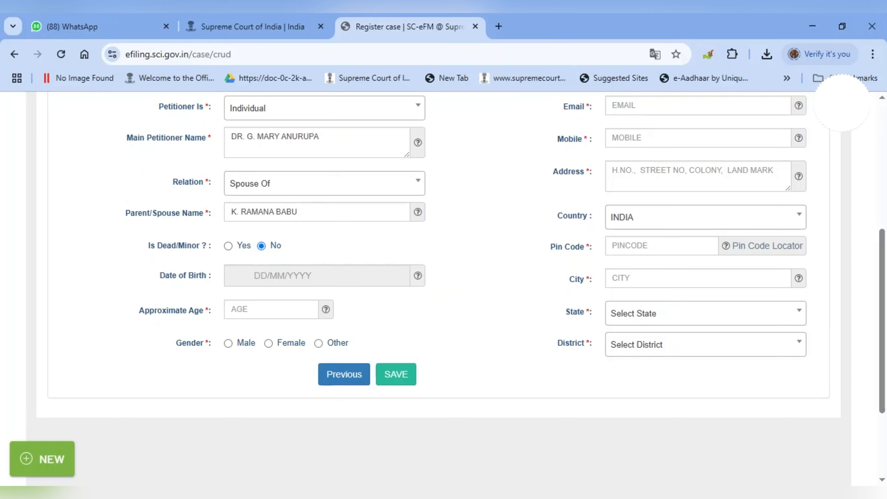
text(46)
click(269, 343)
Fill in the petitioner's e-mail and save the petitioner details.
scroll(551, 311, up, 4)
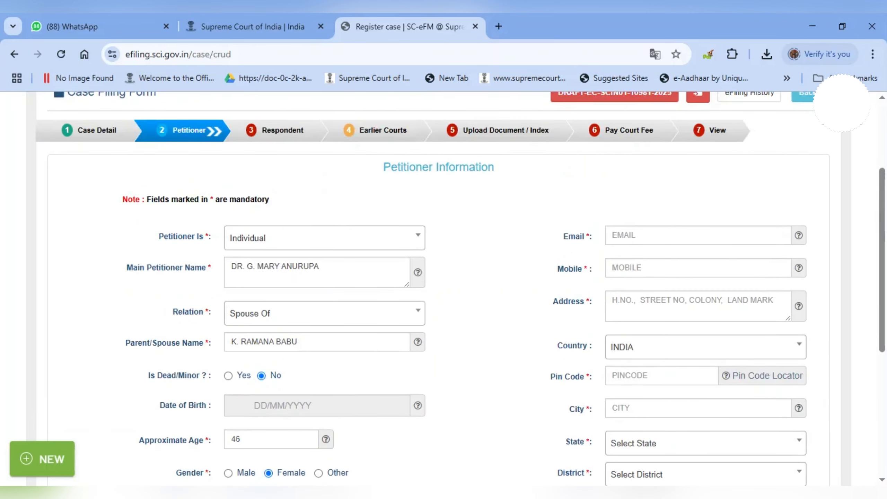
click(615, 236)
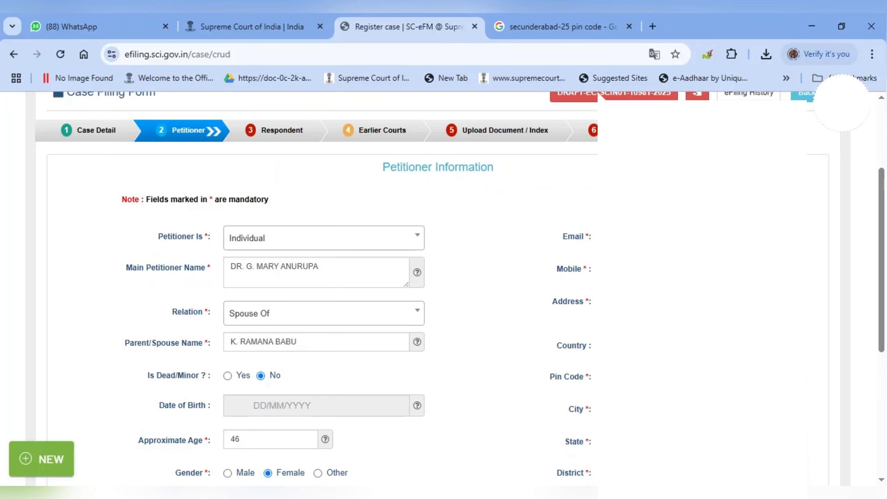
scroll(506, 290, down, 3)
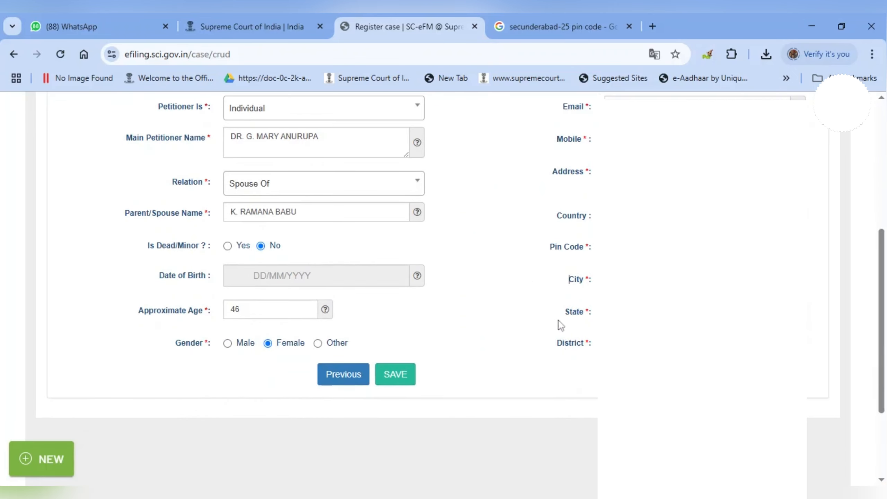
click(396, 375)
click(490, 331)
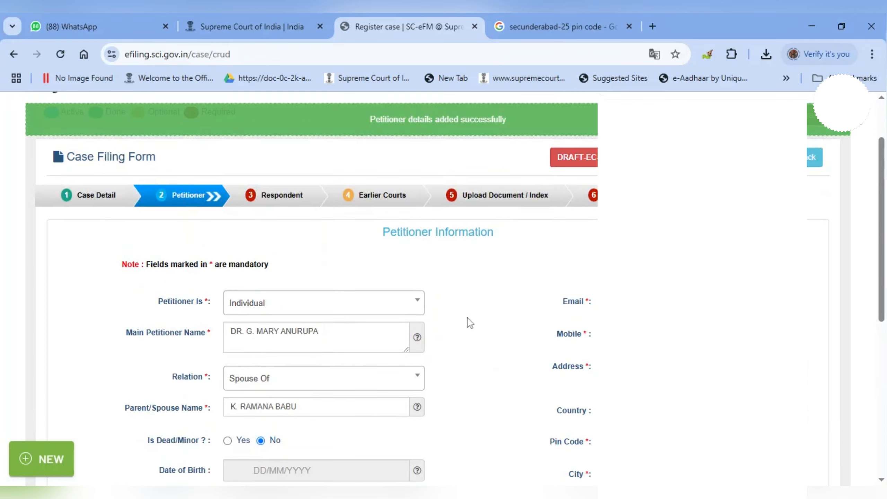
After the petitioner saved confirmation, go Next to the blank Respondent Information form.
drag(368, 120, 536, 129)
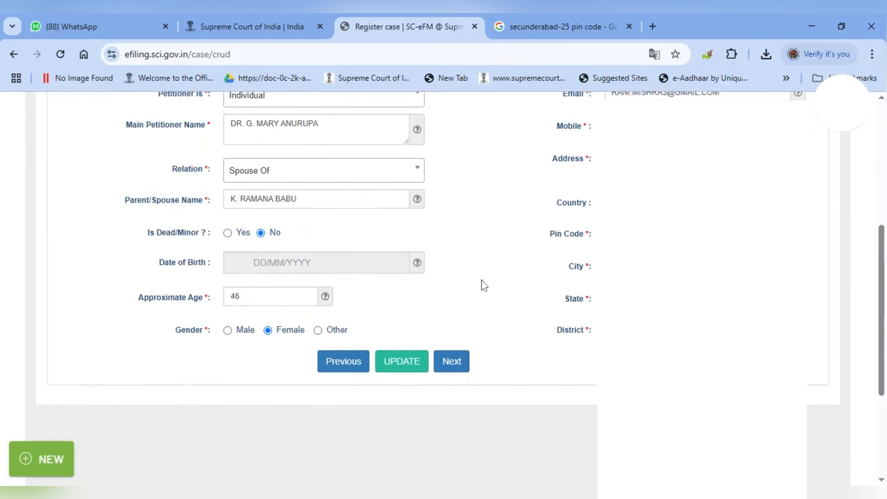
scroll(491, 283, down, 1)
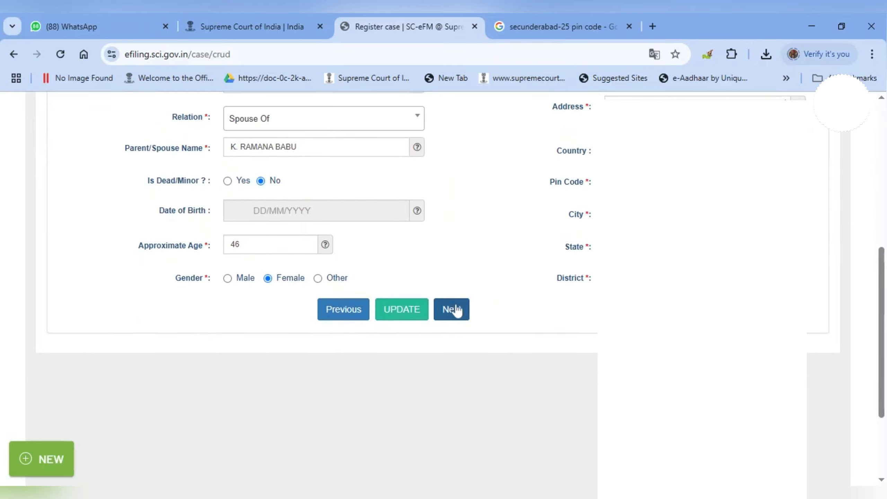
scroll(457, 301, up, 4)
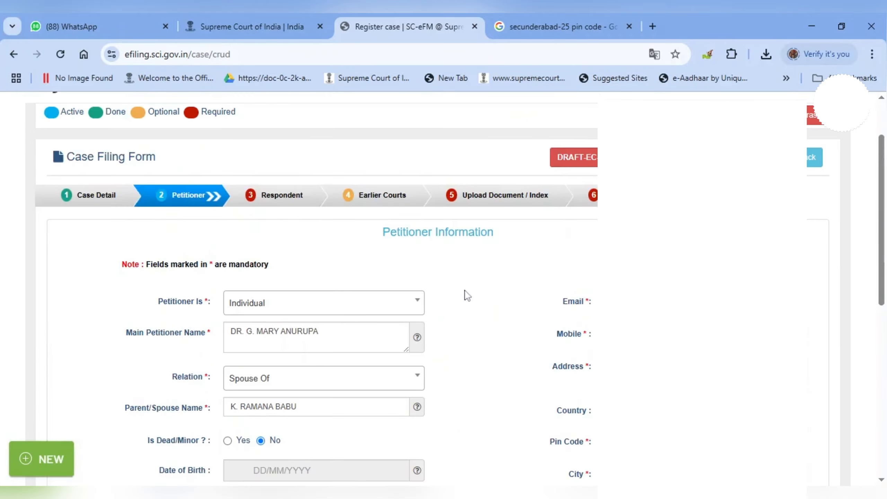
scroll(468, 296, down, 5)
click(454, 247)
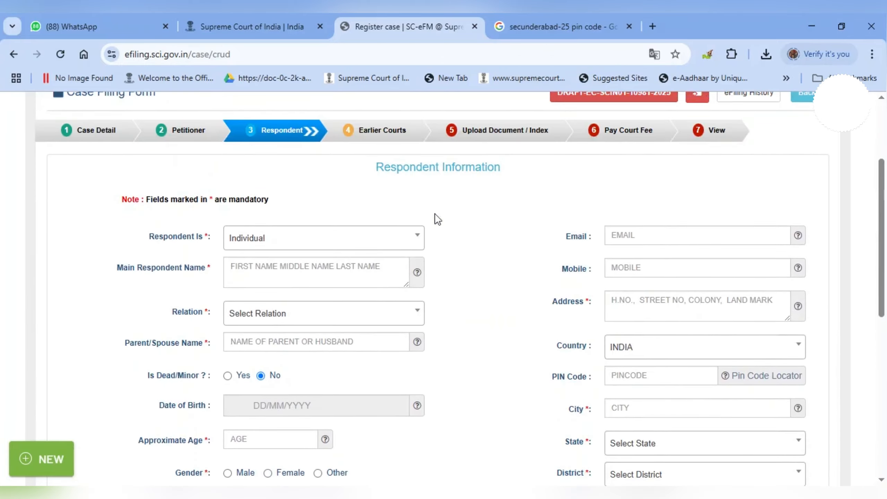
drag(374, 173, 519, 186)
Make the respondent a State Department of THE STATE OF TELANGANA.
click(496, 212)
click(415, 238)
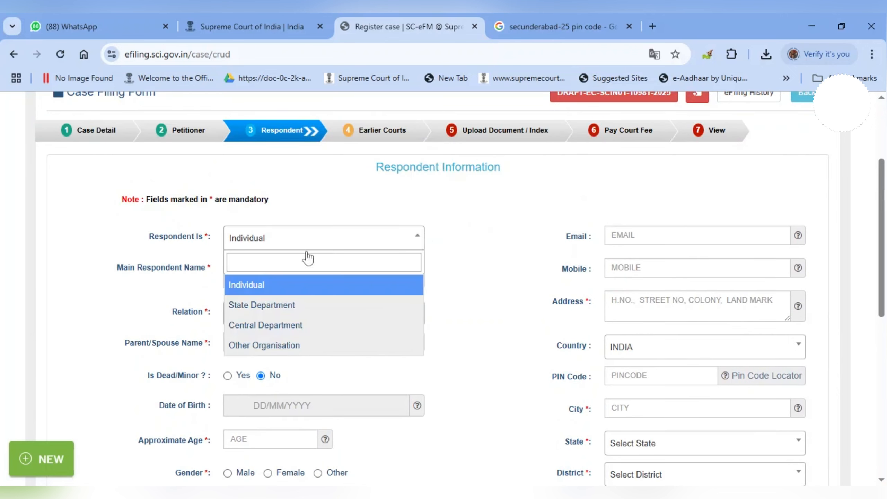
click(262, 304)
click(349, 269)
scroll(339, 360, down, 10)
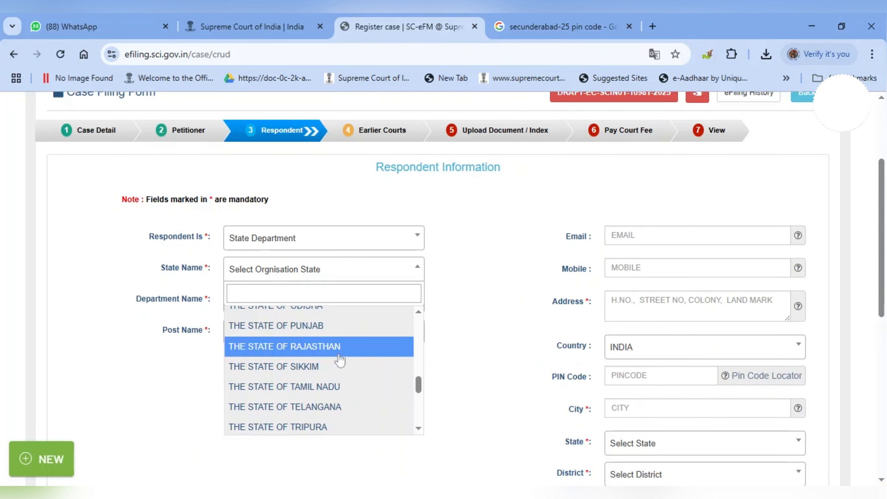
click(334, 406)
click(499, 348)
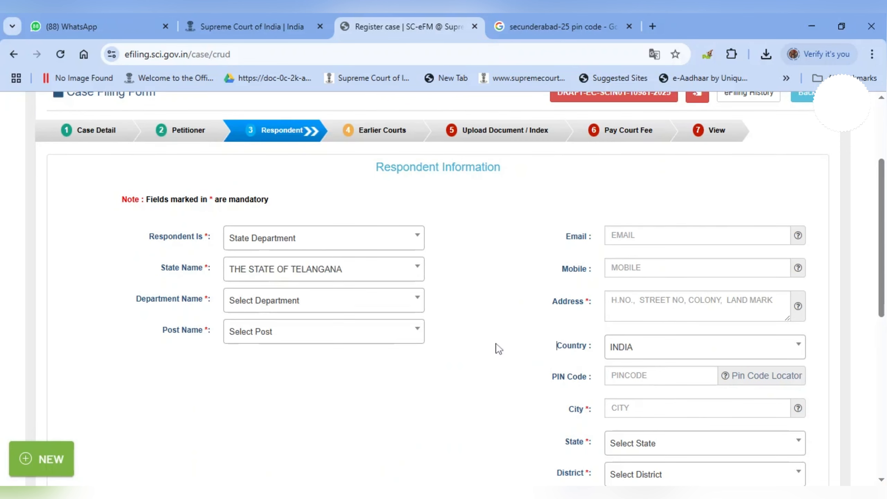
Choose HOME DEPARTMENT as department and SECRETARY as the respondent's post.
click(322, 301)
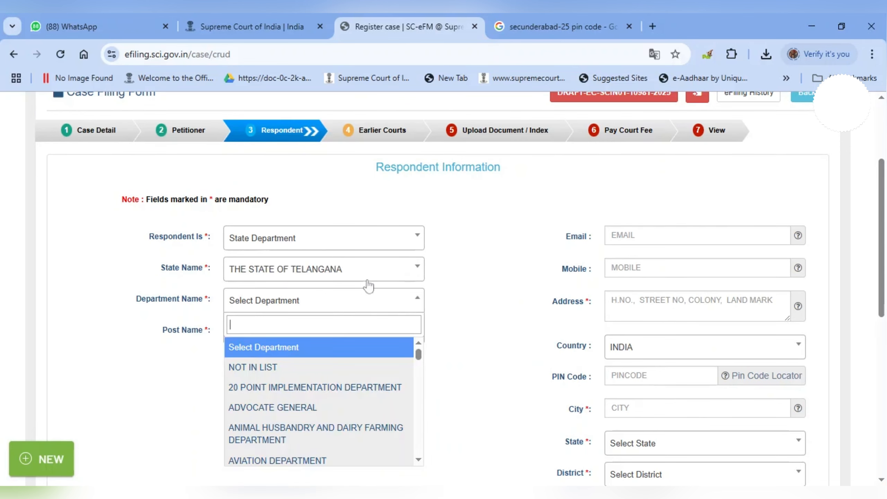
text(home)
click(294, 413)
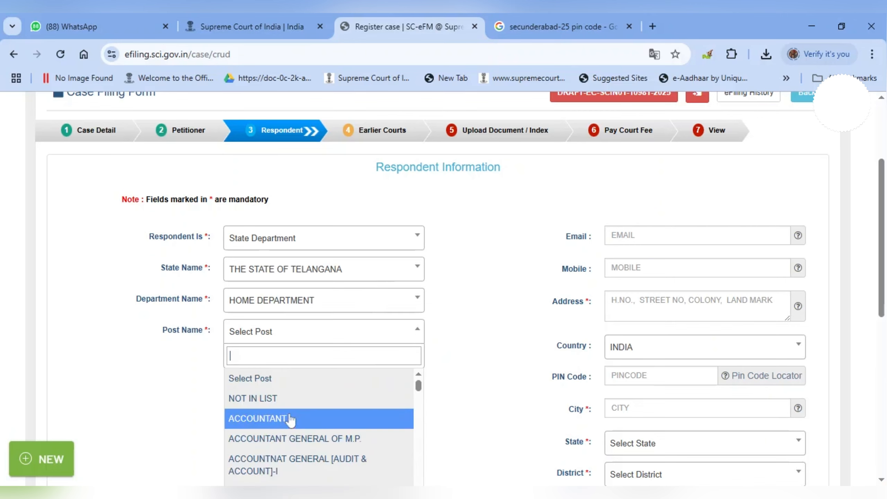
text(se)
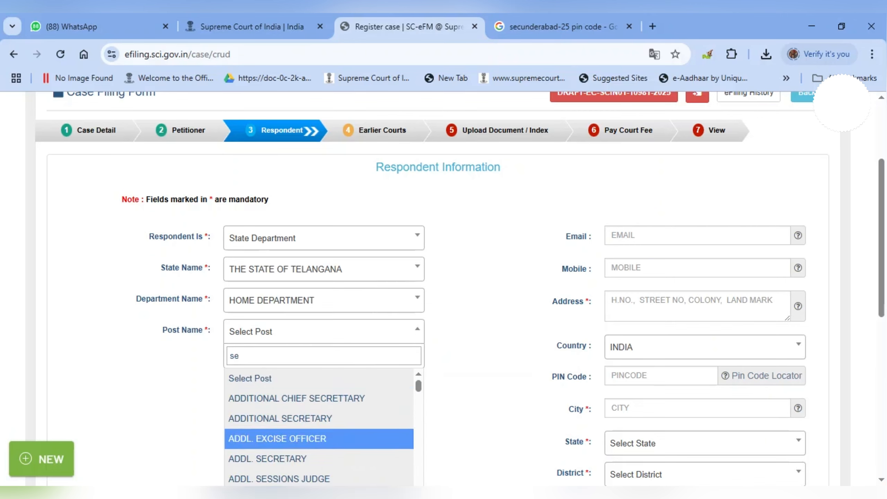
scroll(317, 437, down, 10)
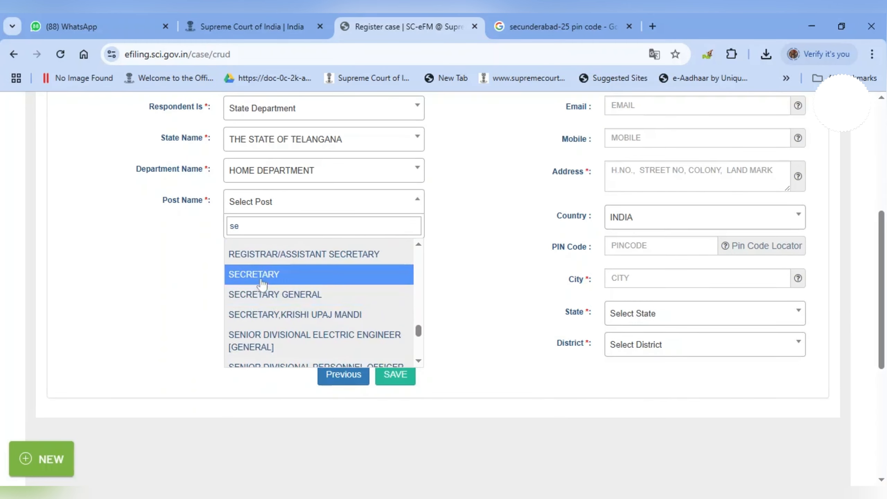
click(259, 276)
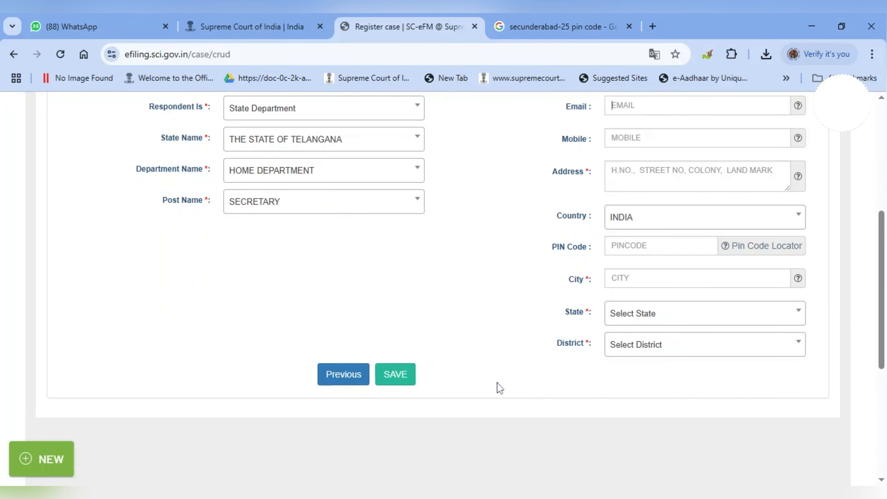
scroll(497, 385, up, 5)
scroll(573, 374, down, 2)
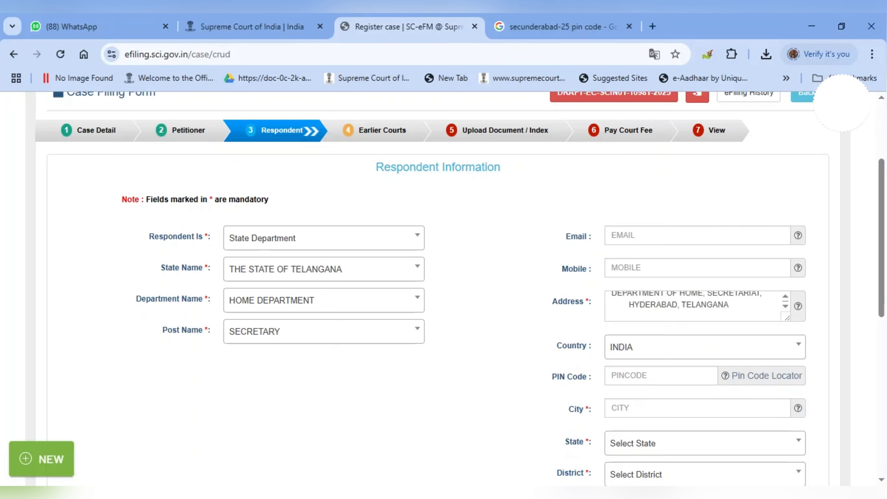
Strip extra spaces and commas from the address and enter PIN 500025 to auto-fill SECUNDERABAD, TELANGANA, HYDERABAD.
key(BackSpace)
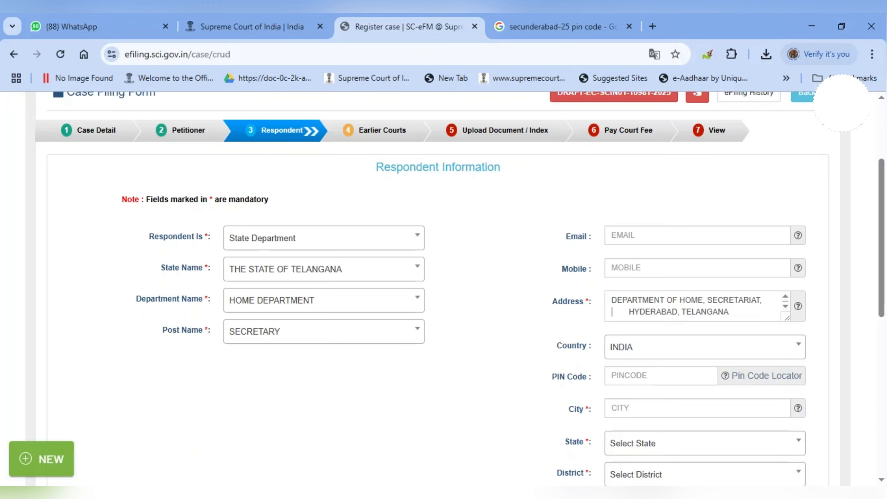
key(BackSpace)
key(BackSpace)
key(BackSpace)
key(BackSpace)
key(BackSpace)
key(BackSpace)
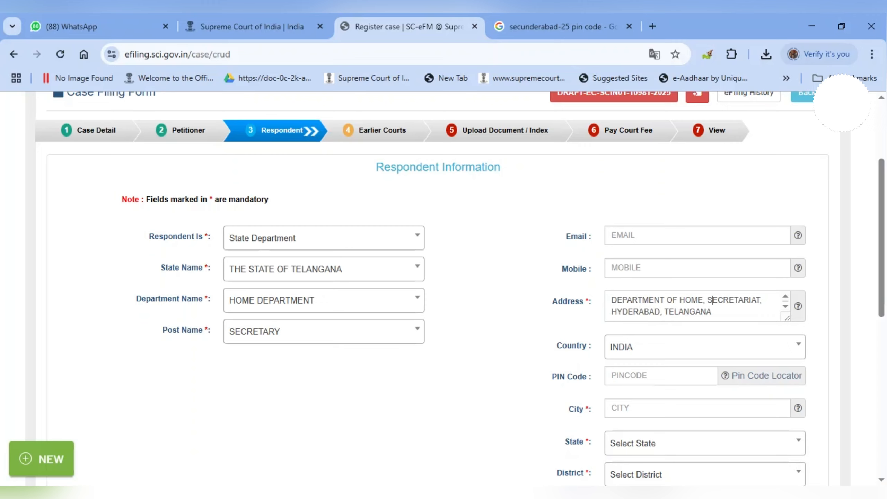
key(BackSpace)
key(Delete)
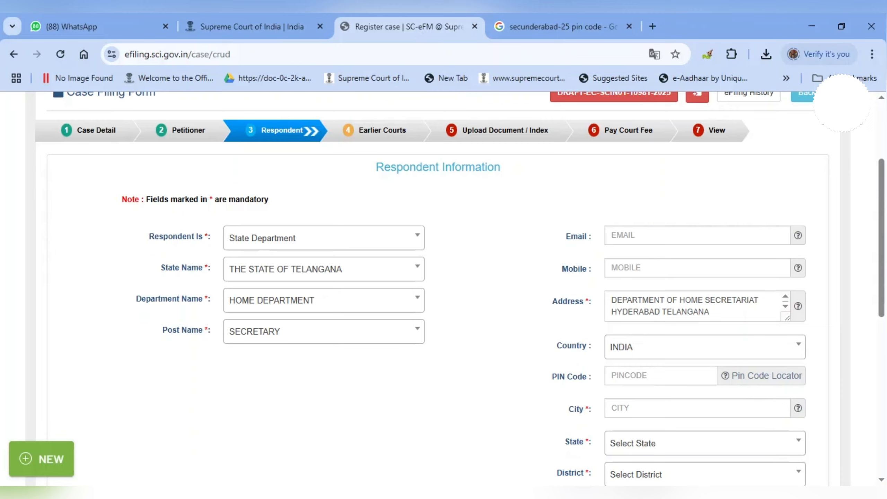
text(500025)
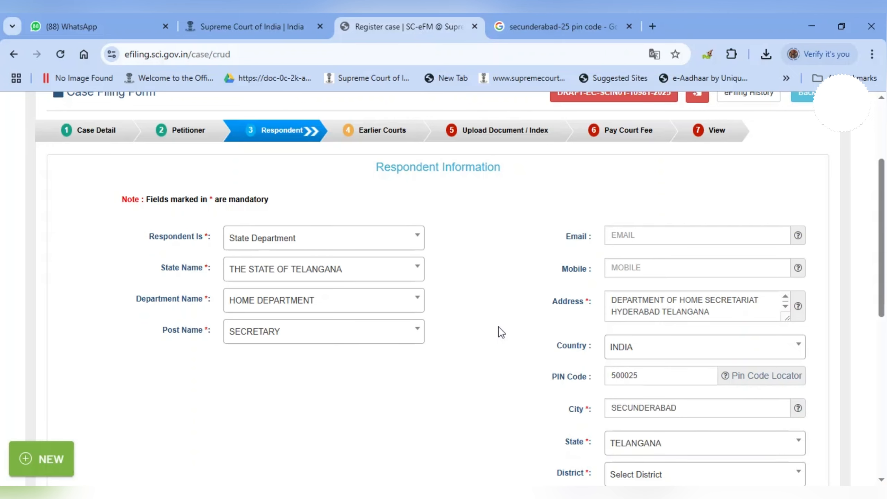
scroll(499, 328, down, 5)
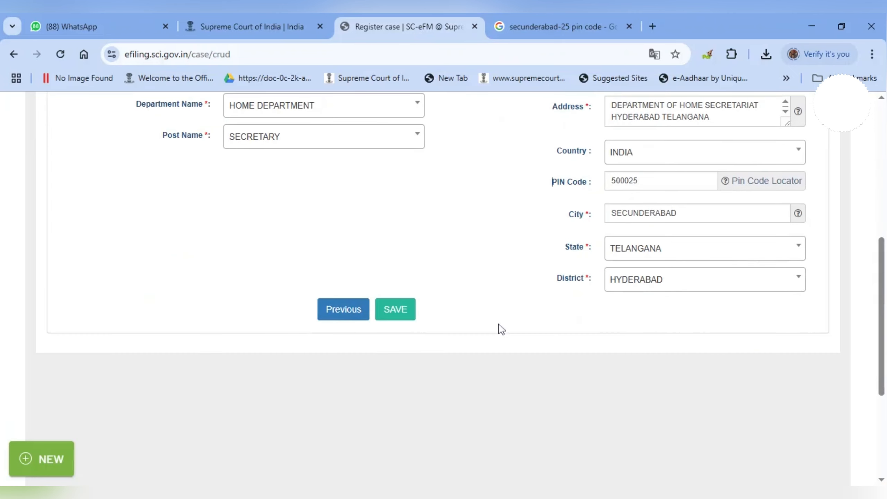
Save the respondent details twice until UPDATE shows, then go Next to Earlier Courts.
click(404, 314)
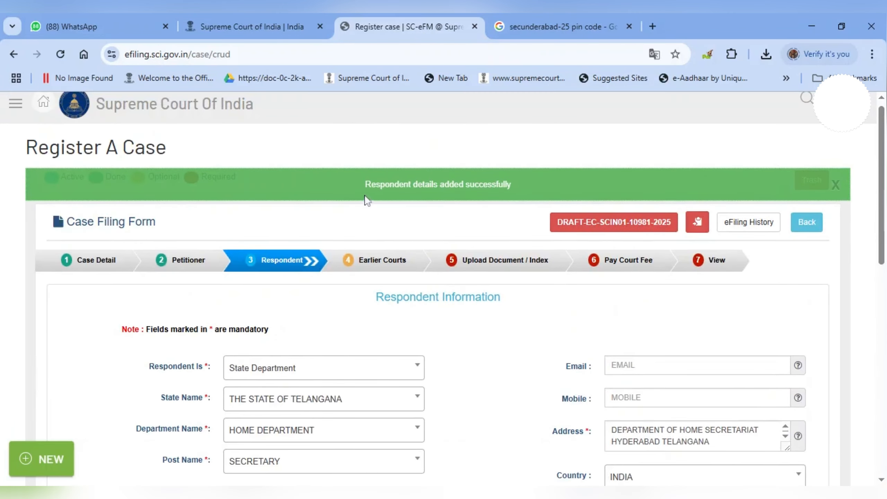
drag(364, 184, 537, 189)
scroll(475, 310, down, 15)
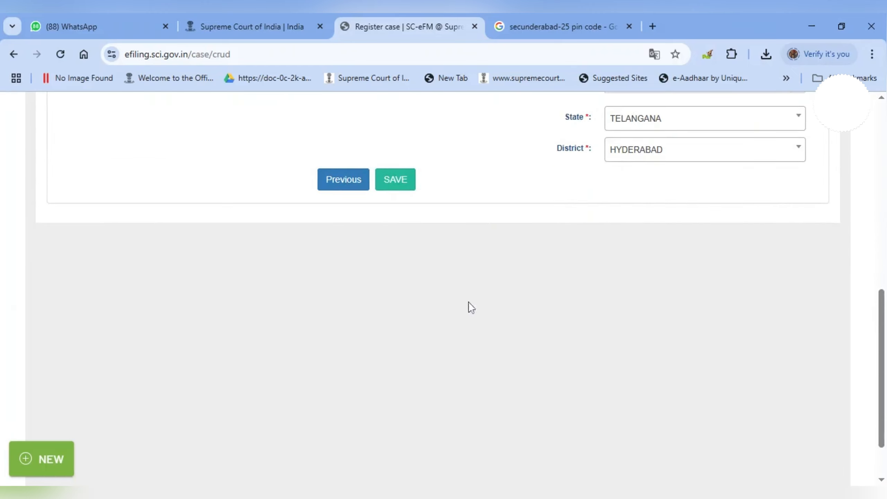
click(401, 182)
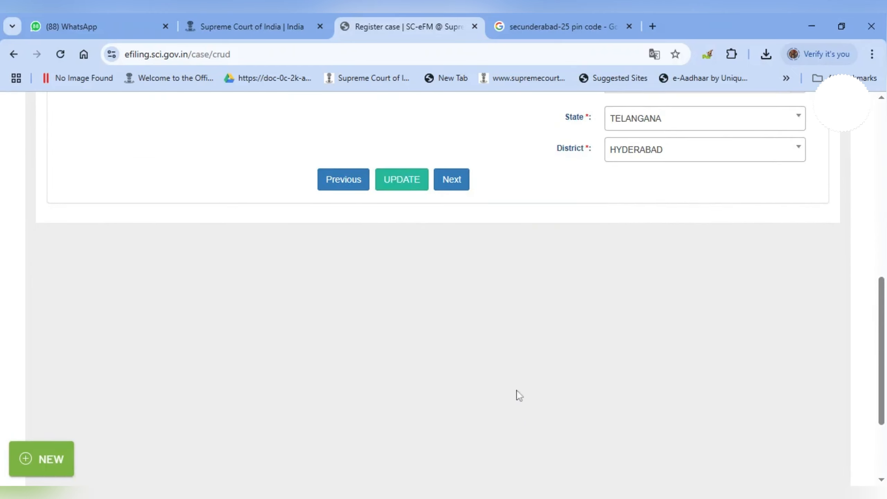
scroll(529, 373, up, 10)
scroll(517, 355, up, 2)
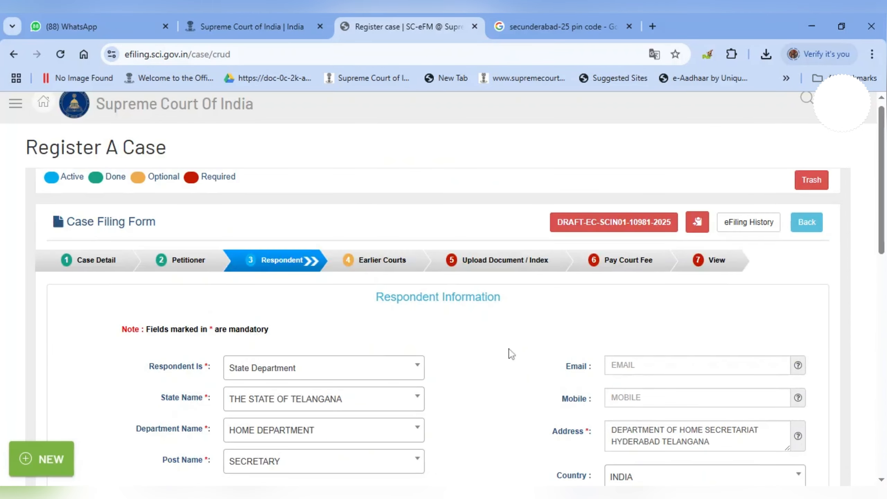
drag(366, 301, 447, 336)
scroll(449, 341, down, 1)
scroll(447, 337, down, 5)
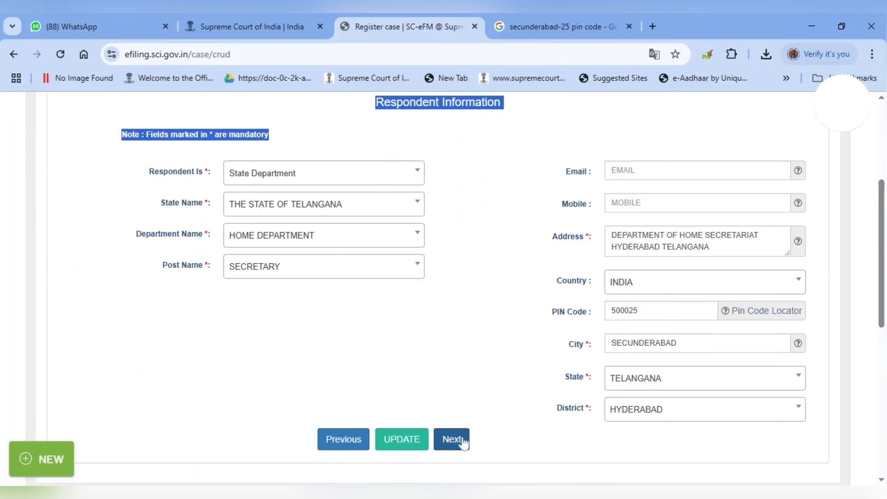
click(453, 439)
scroll(476, 377, down, 4)
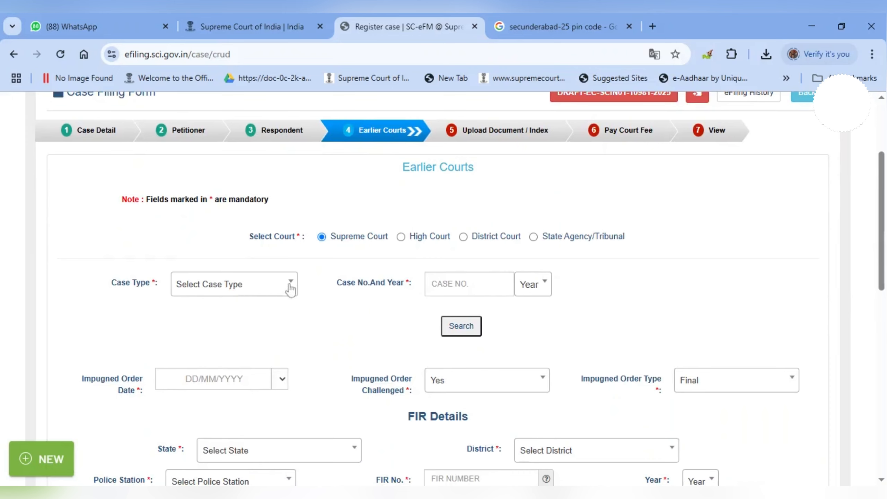
click(292, 284)
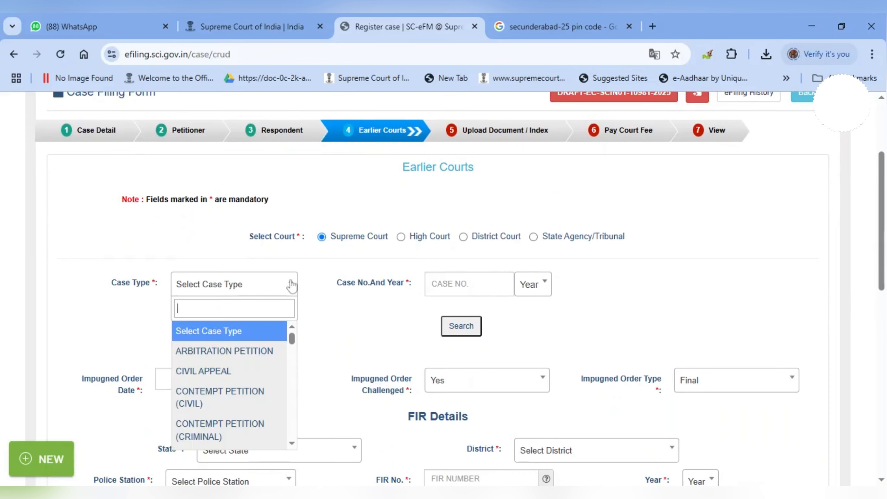
scroll(240, 365, down, 3)
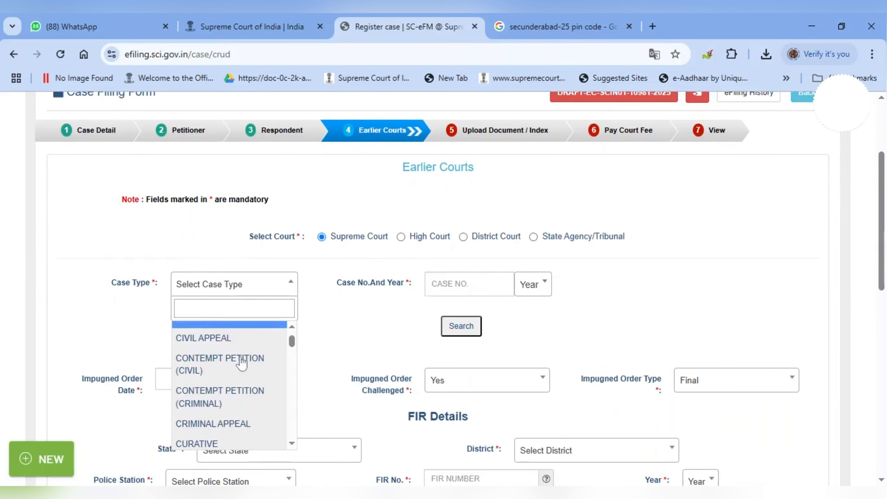
click(239, 391)
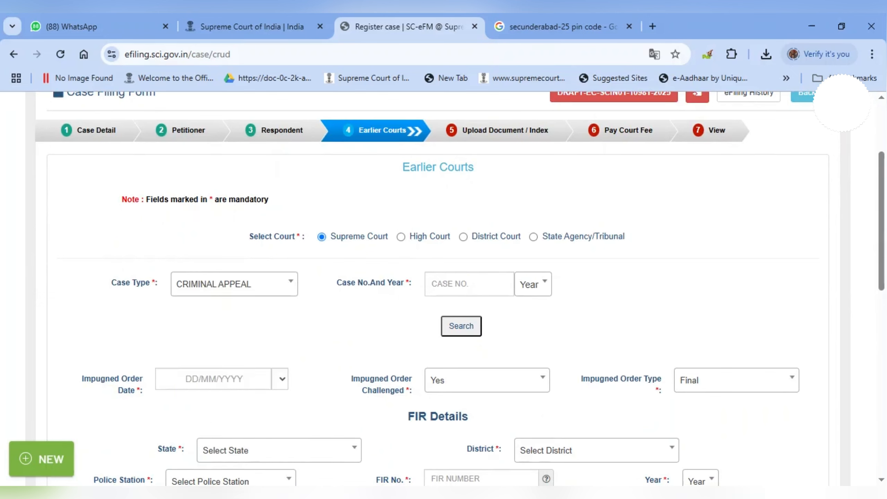
click(469, 284)
click(532, 285)
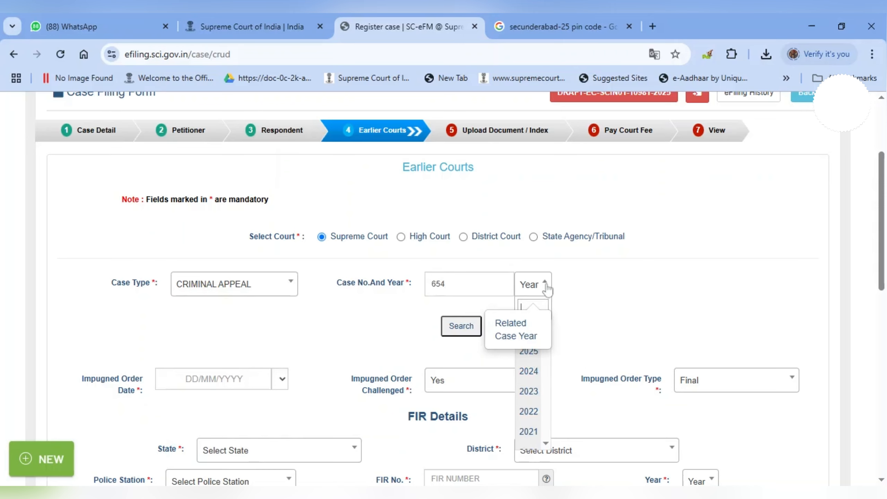
click(528, 351)
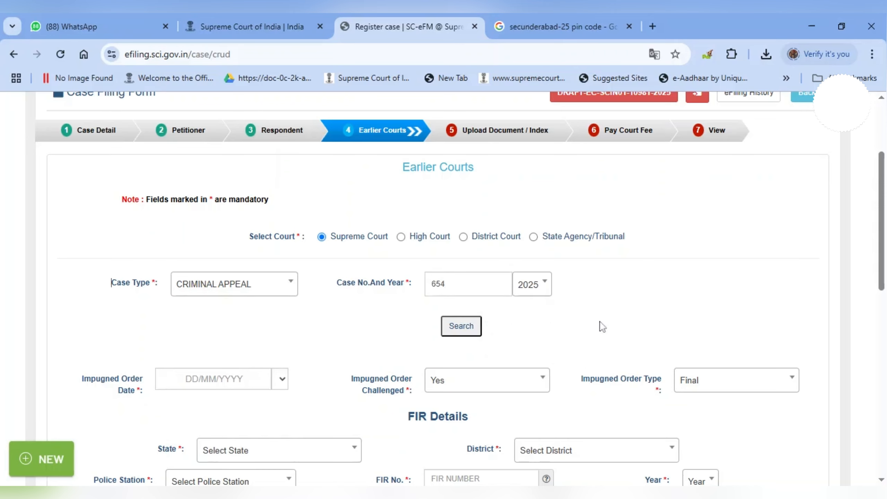
Set impugned order date 10/02/2025, save the earlier court entry, and continue to document upload.
scroll(600, 327, down, 3)
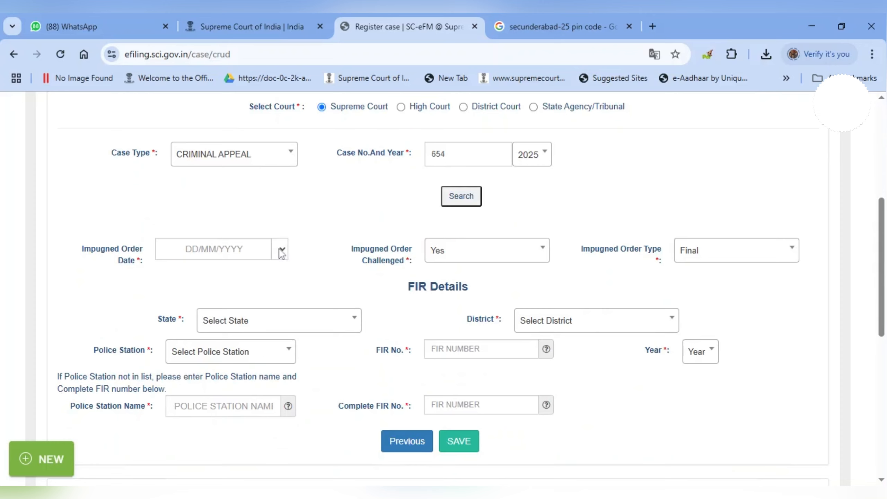
click(213, 249)
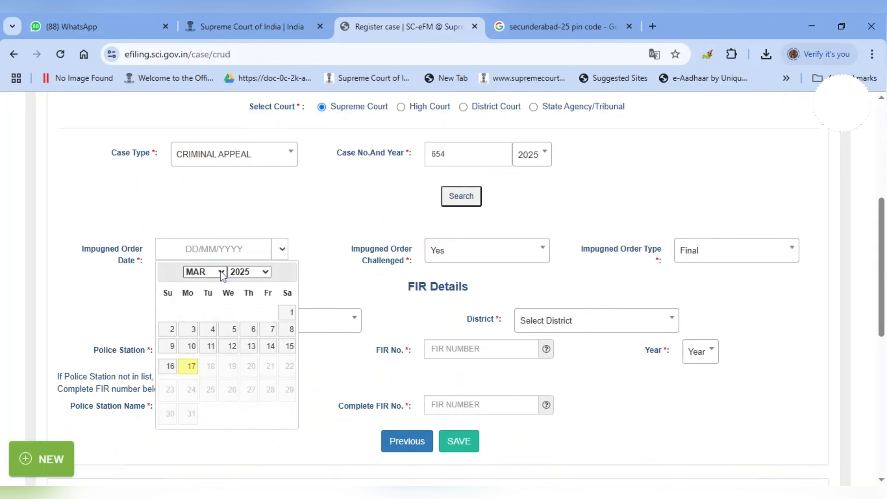
click(204, 301)
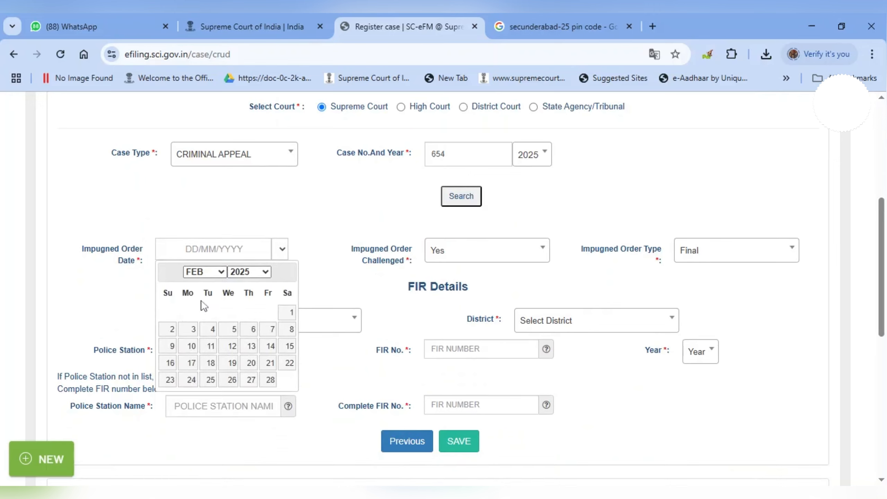
click(192, 346)
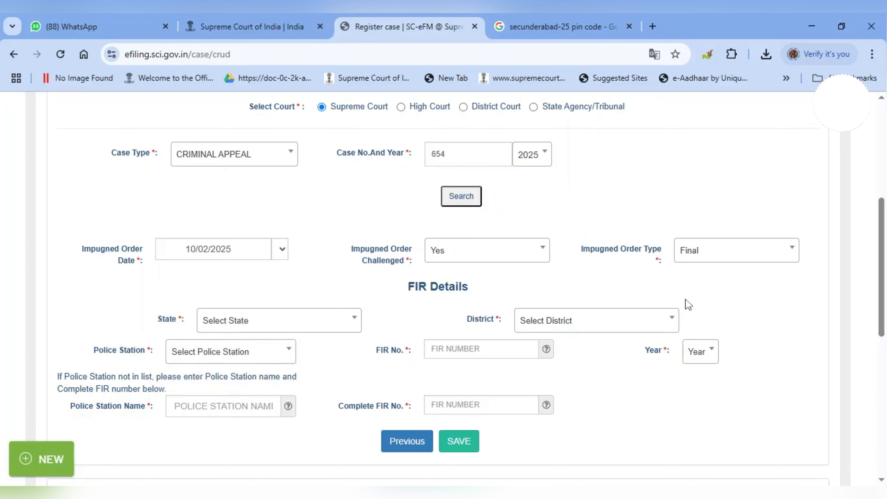
scroll(688, 304, down, 2)
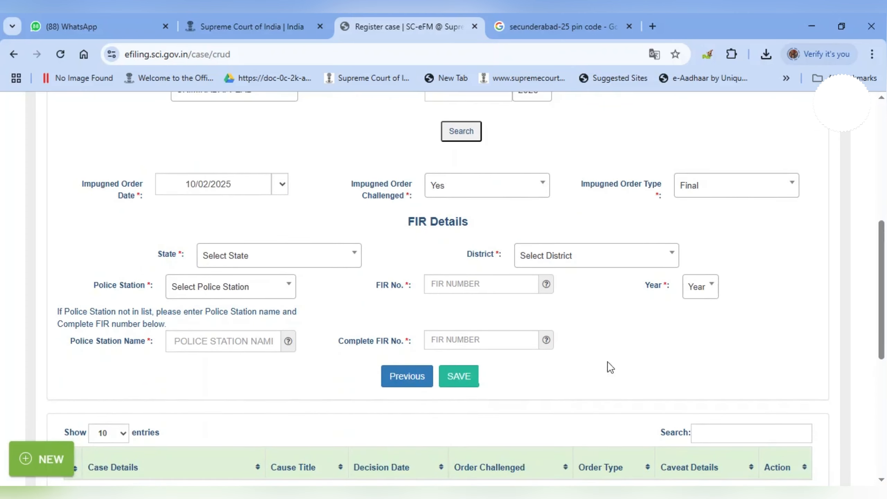
scroll(391, 269, up, 4)
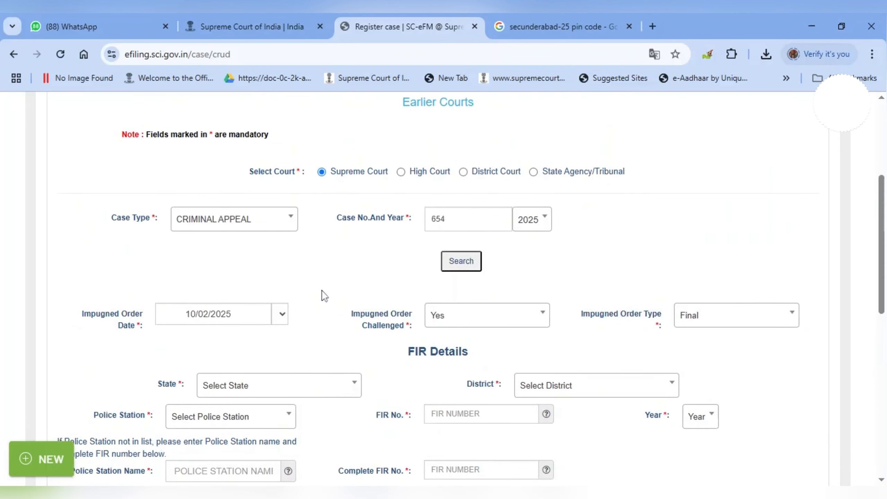
scroll(324, 295, down, 4)
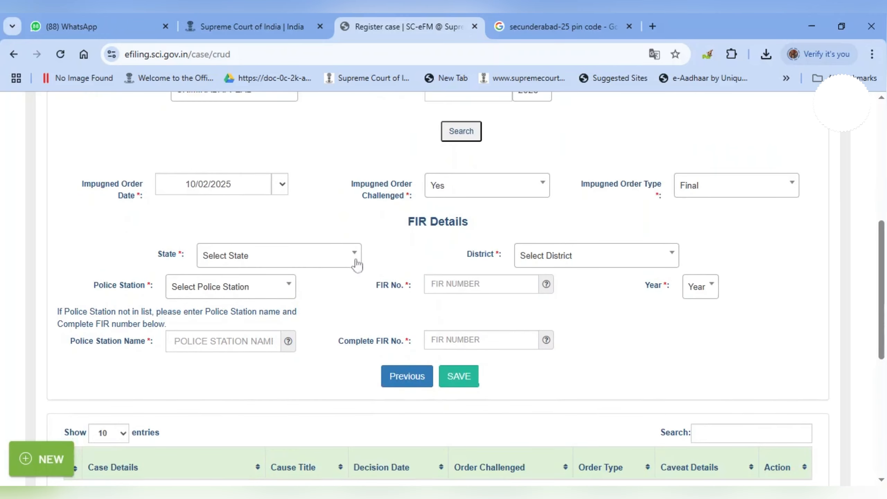
click(461, 376)
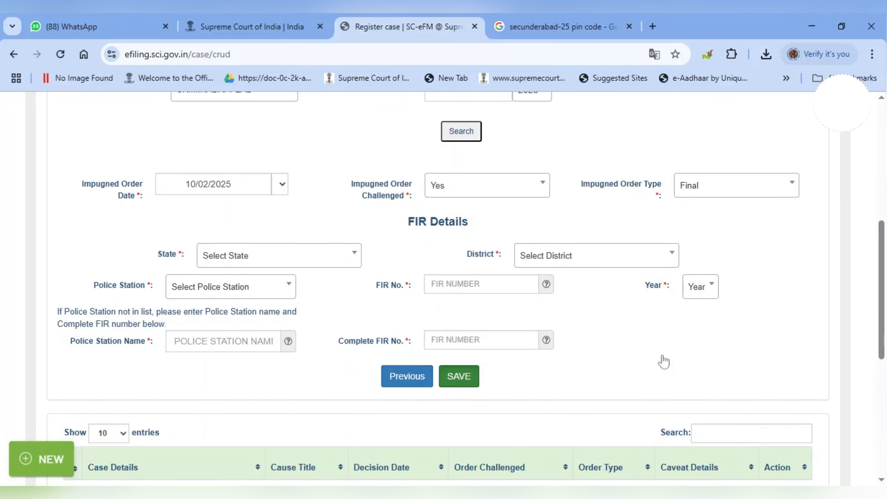
scroll(654, 353, down, 4)
scroll(568, 336, up, 8)
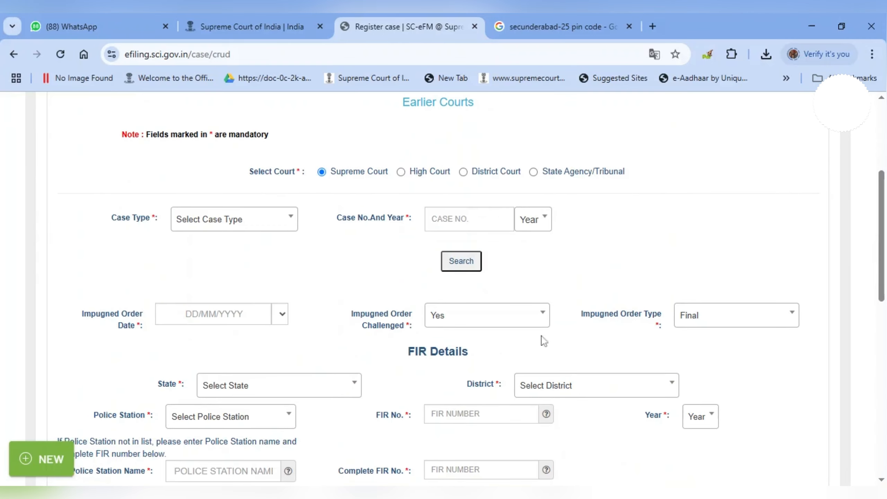
scroll(366, 307, down, 5)
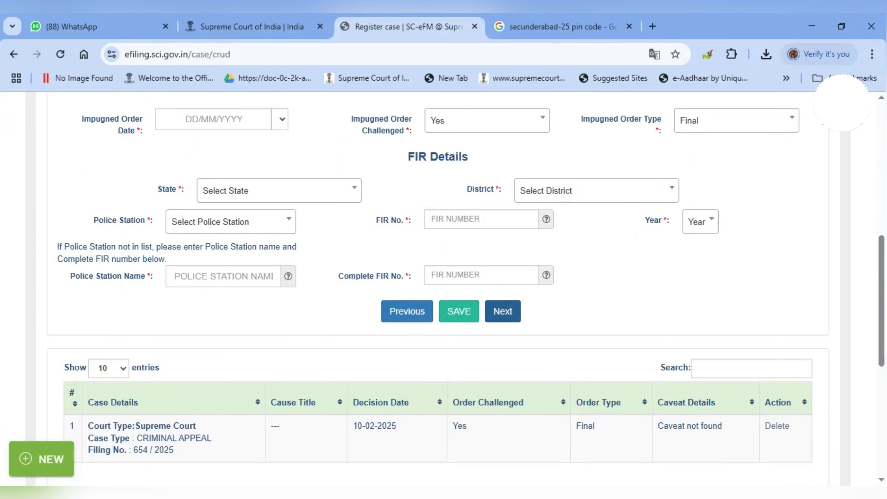
click(503, 311)
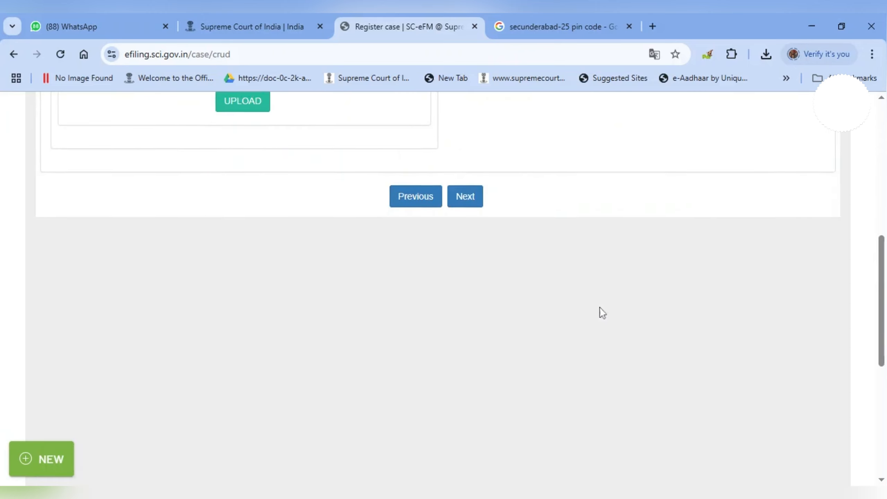
Title the document REVIEW PETITION, choose the review petition PDF and upload it.
scroll(603, 307, up, 8)
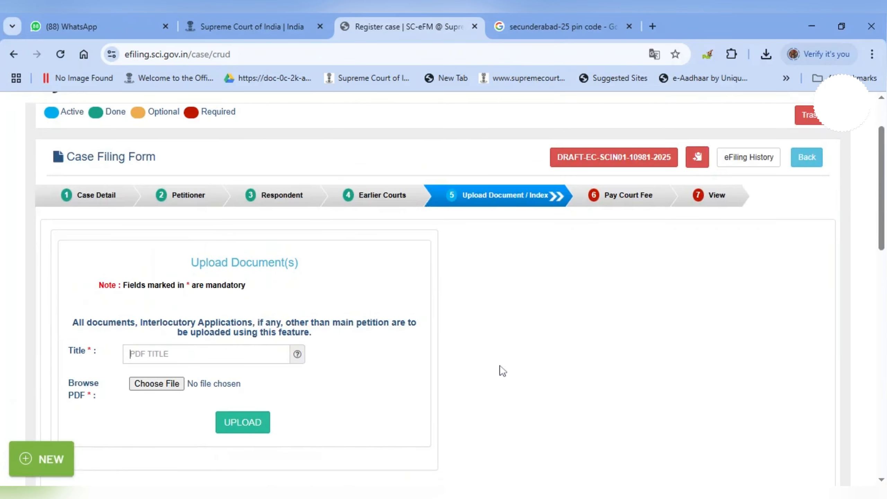
text(REVIEW PETITION)
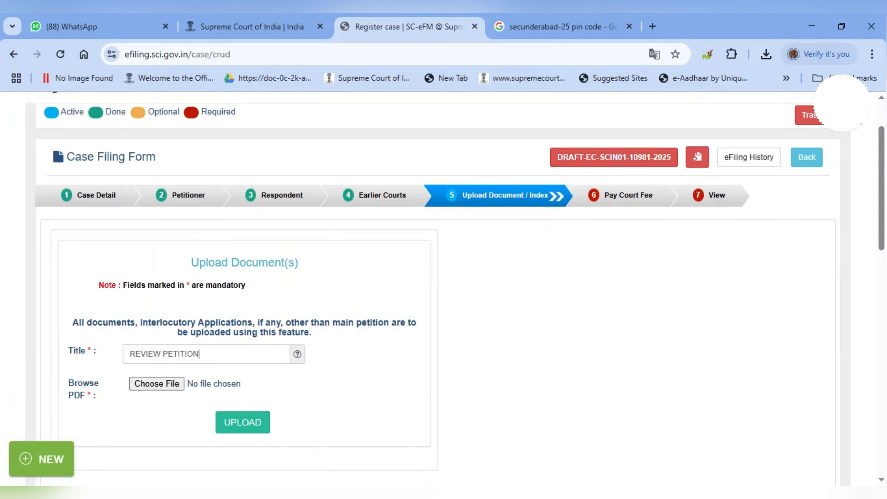
click(159, 384)
double_click(287, 466)
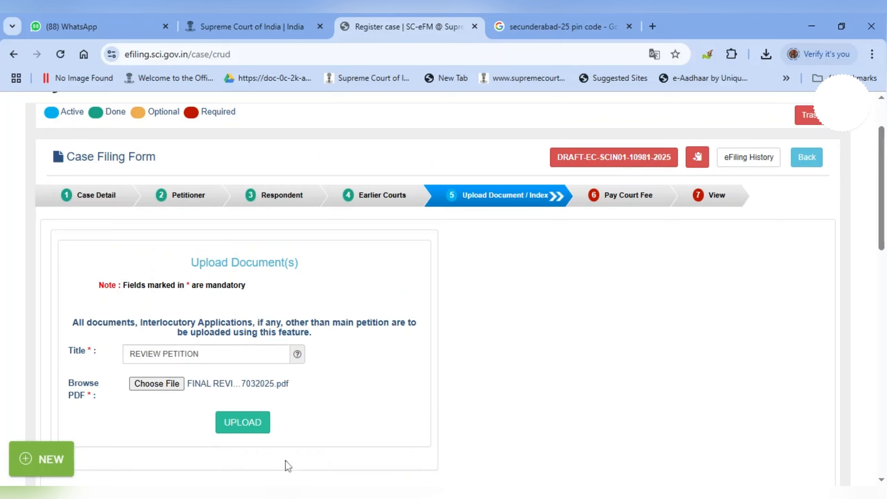
click(248, 424)
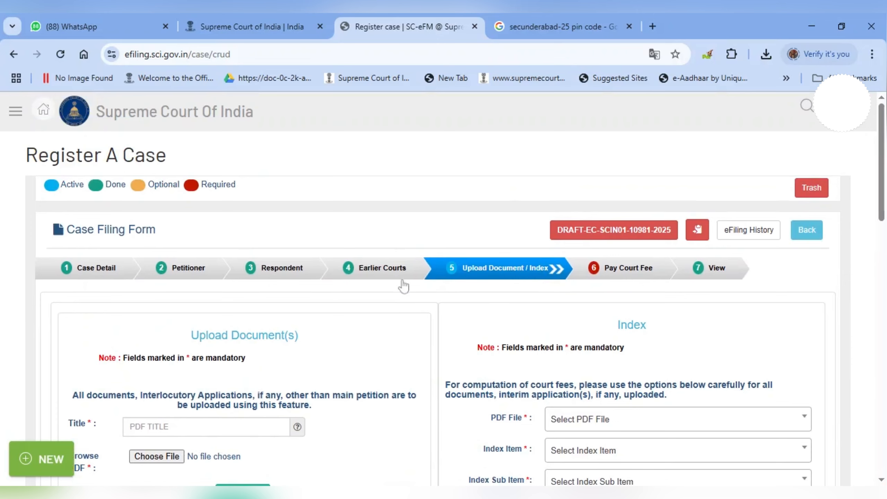
Index the REVIEW PETITION PDF with a PETITION WITH AFFIDAVIT entry.
scroll(404, 286, down, 4)
click(580, 224)
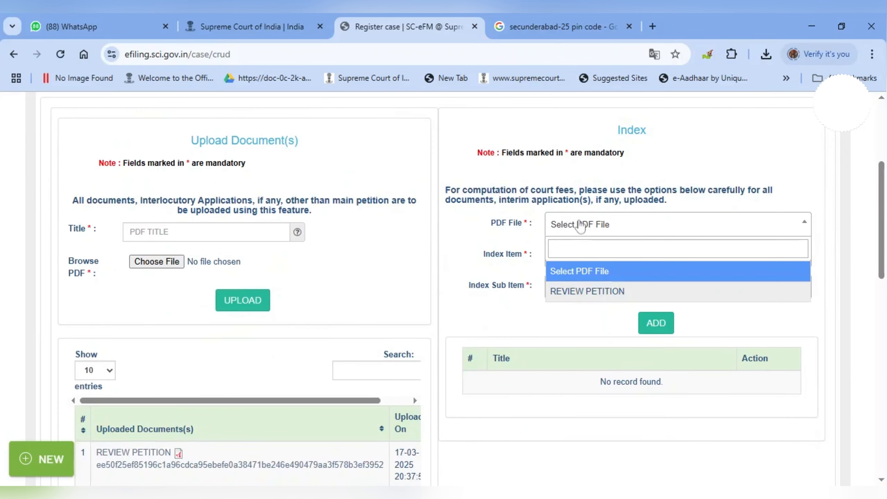
click(574, 291)
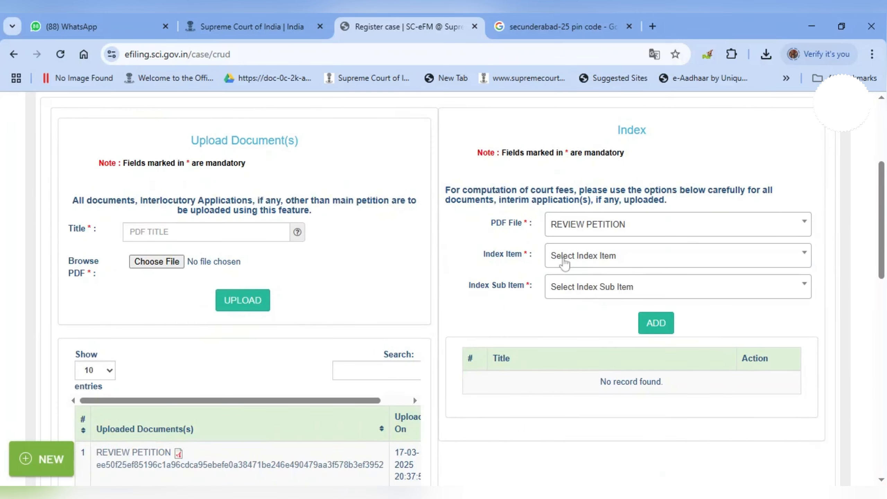
click(565, 262)
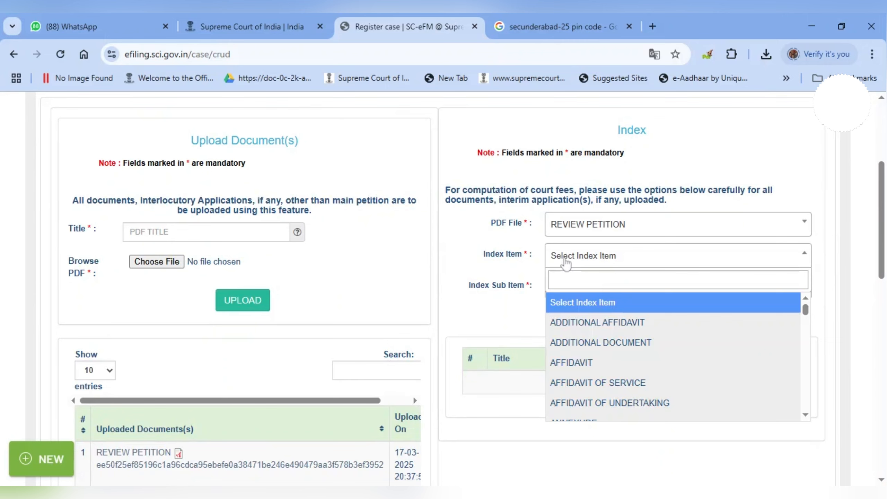
text(pe)
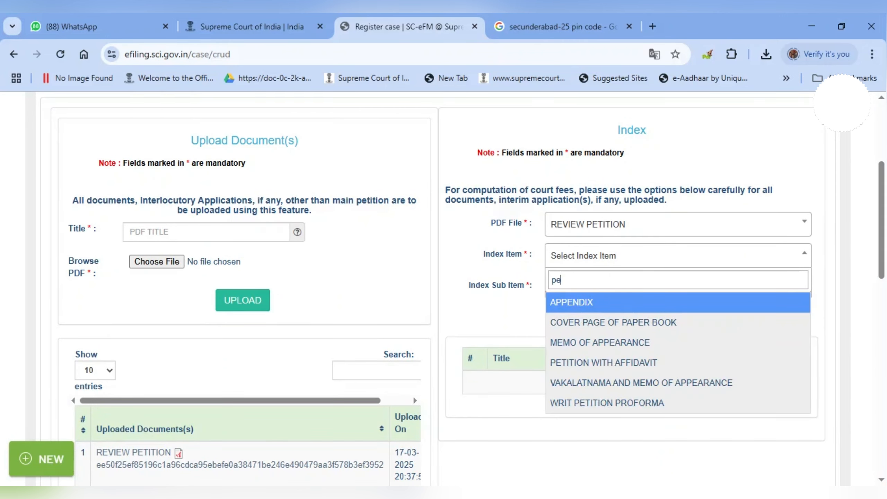
text(ti)
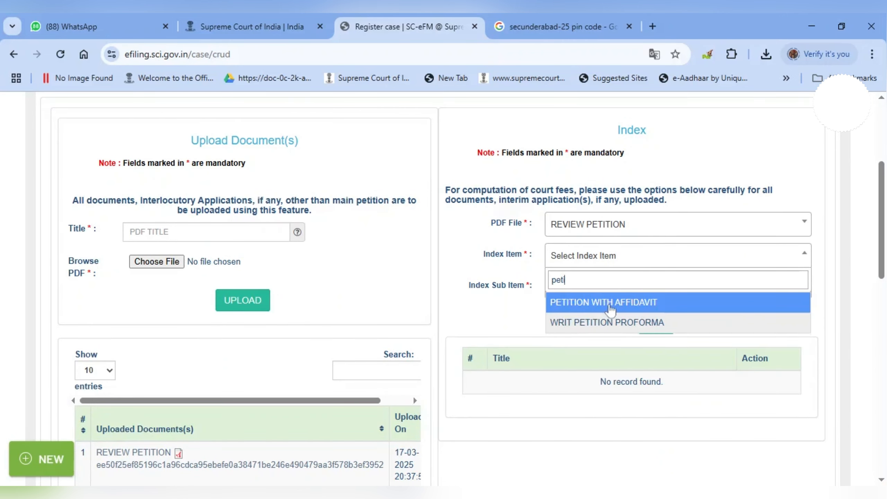
click(608, 304)
click(655, 292)
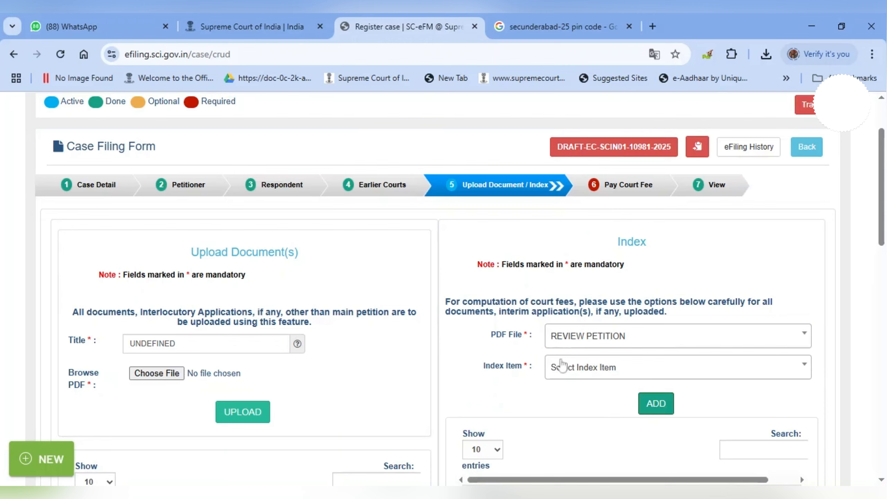
Add an AFFIDAVIT index entry with one copy.
click(562, 365)
click(577, 476)
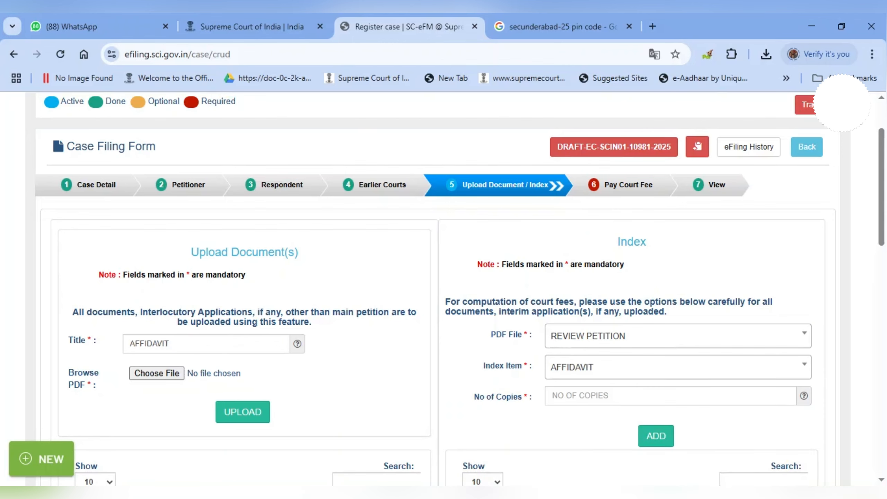
text(1)
click(651, 443)
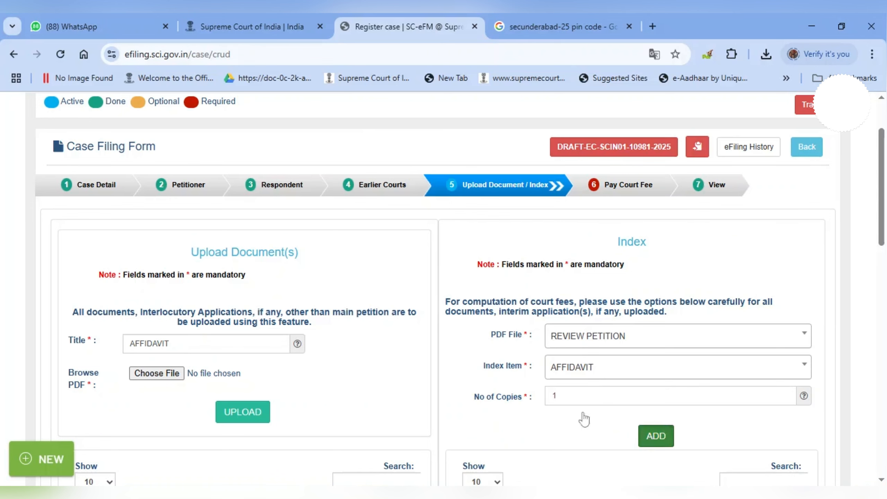
Add Interlocutory Application > ORAL HEARING as an index item.
scroll(541, 394, down, 2)
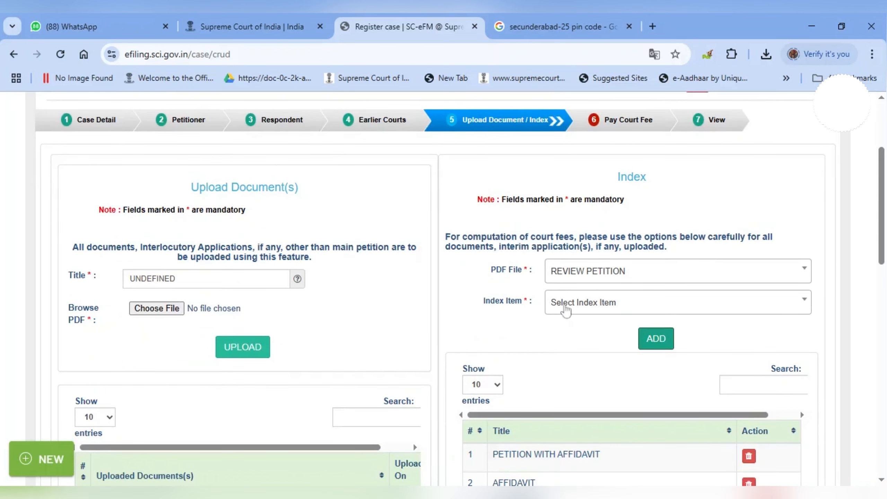
click(566, 307)
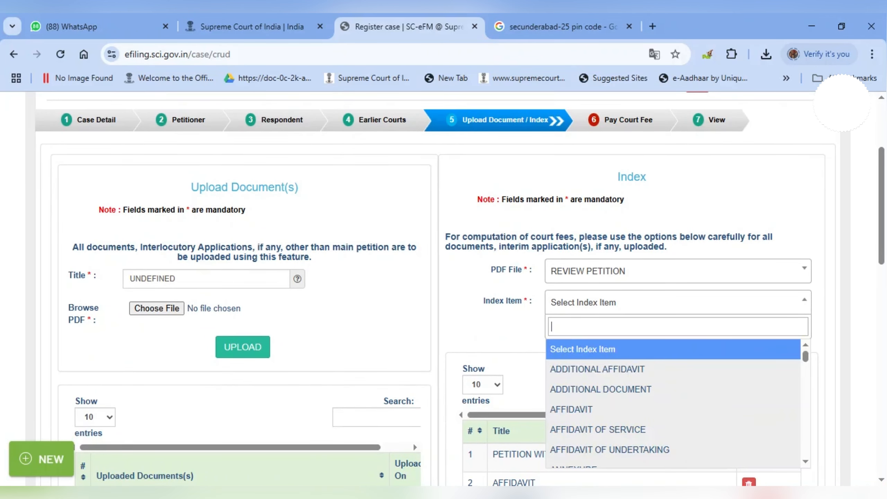
text(int)
key(Return)
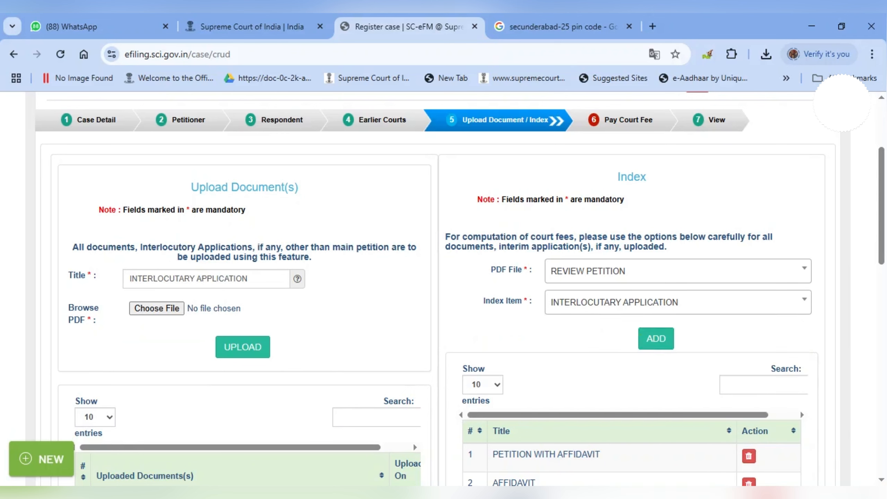
click(578, 332)
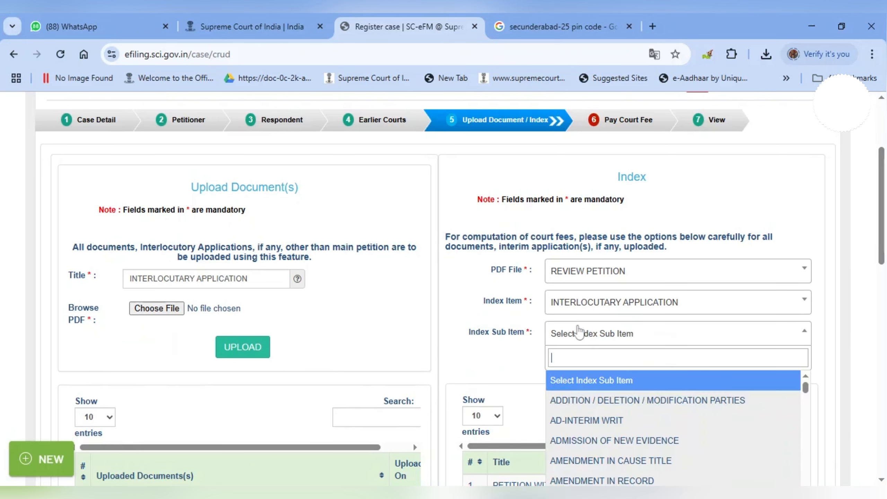
text(oral)
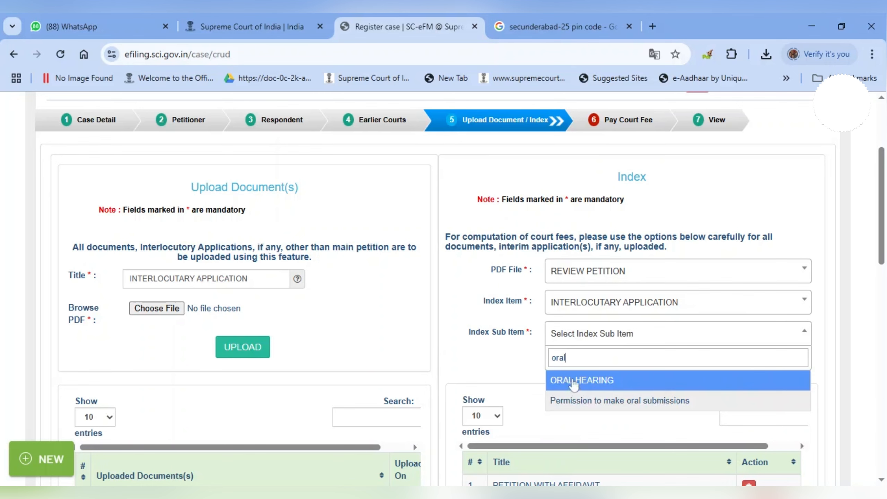
click(574, 383)
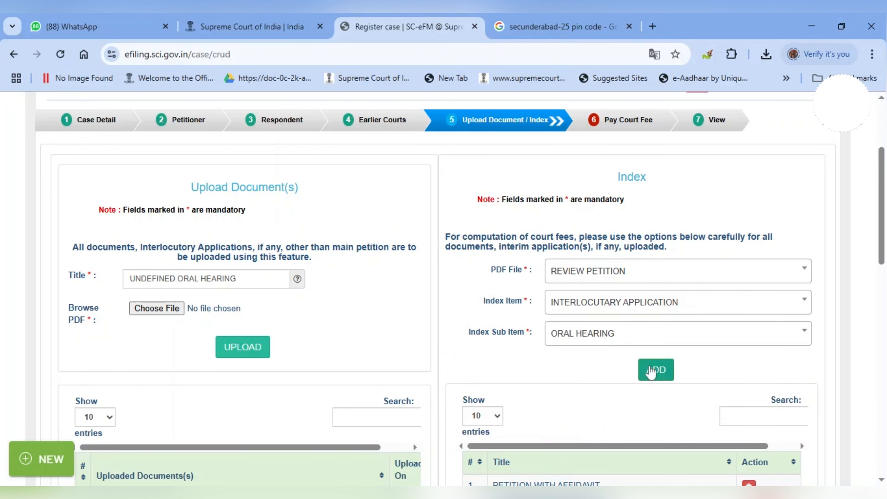
click(650, 371)
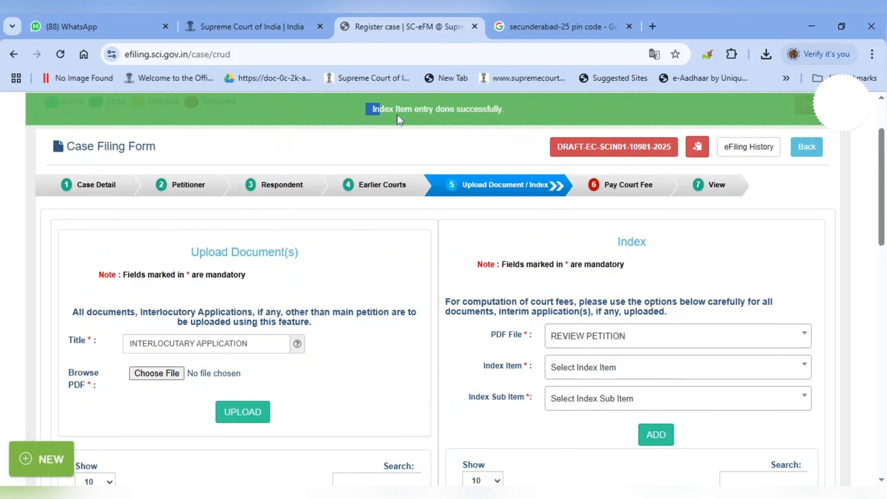
Add VAKALATNAMA AND MEMO OF APPEARANCE as the fourth index item.
drag(397, 114, 528, 124)
scroll(499, 350, down, 3)
scroll(557, 247, up, 1)
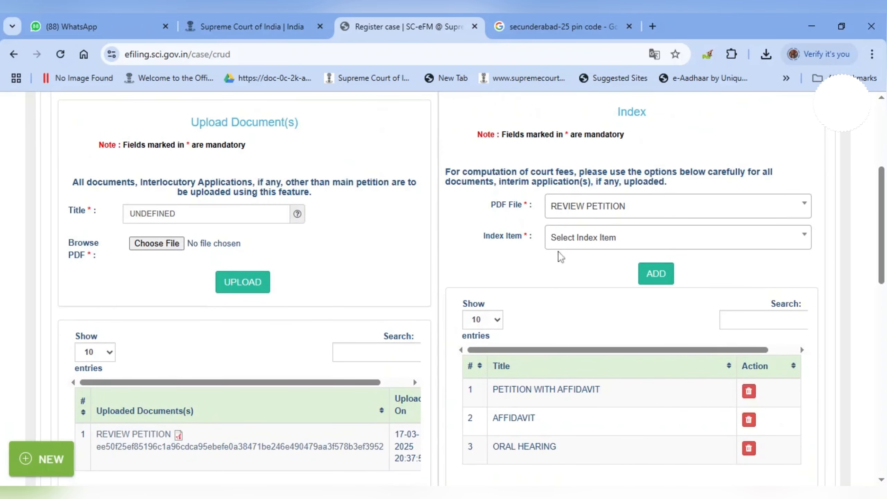
click(565, 242)
text(vakal)
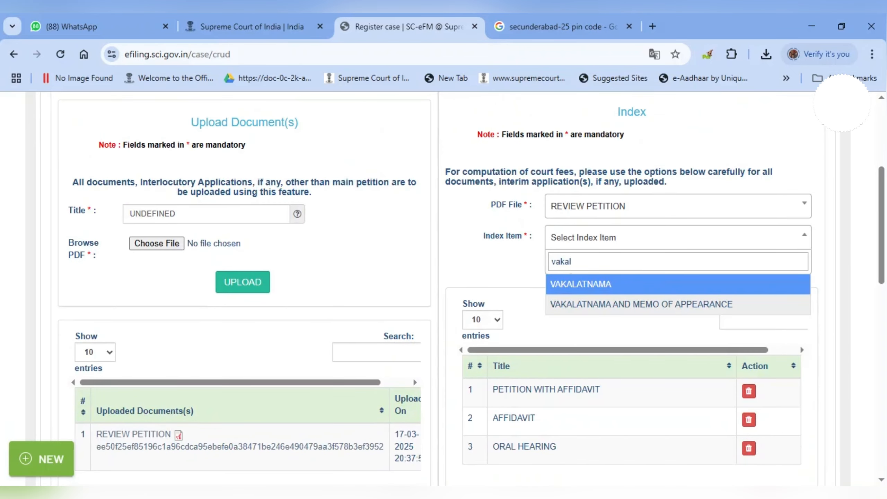
click(578, 303)
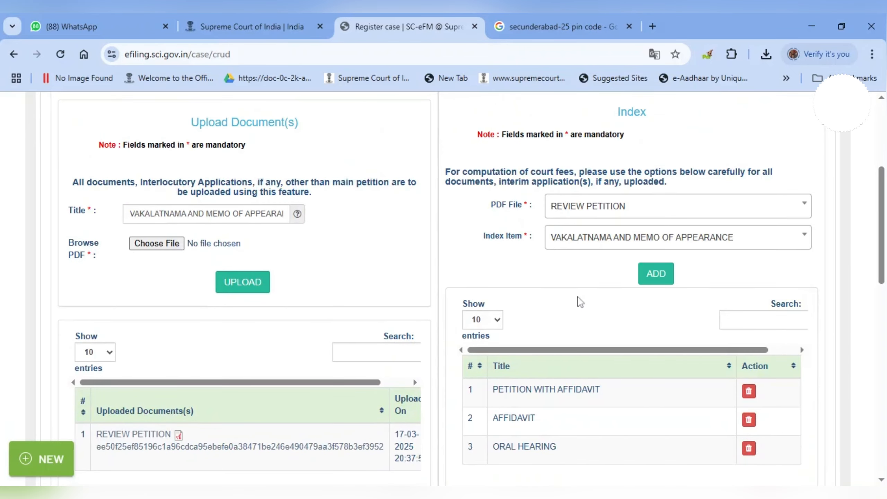
click(638, 274)
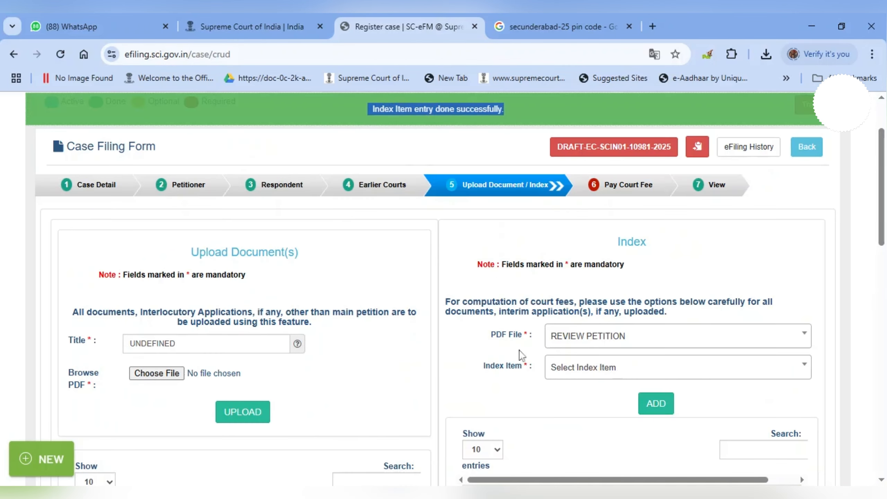
scroll(524, 357, down, 5)
scroll(488, 330, down, 5)
scroll(254, 268, up, 4)
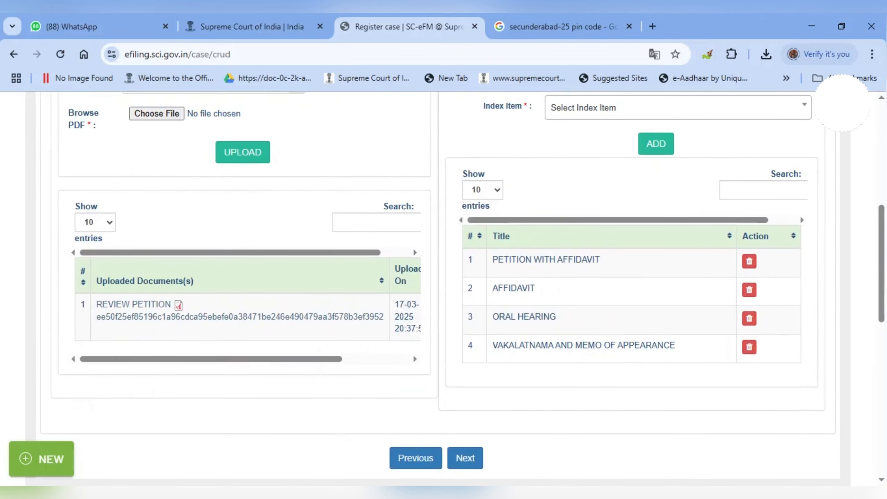
View the uploaded REVIEW PETITION PDF in its own tab, then return to the Register case form.
click(178, 312)
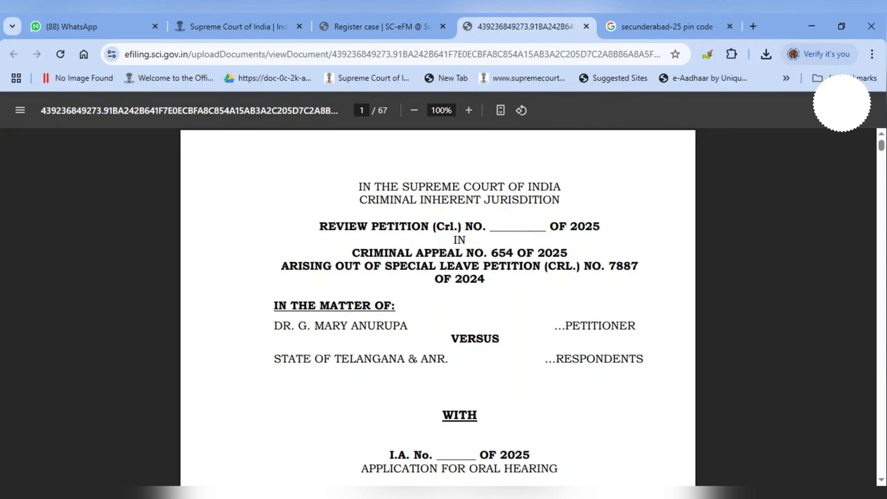
click(369, 31)
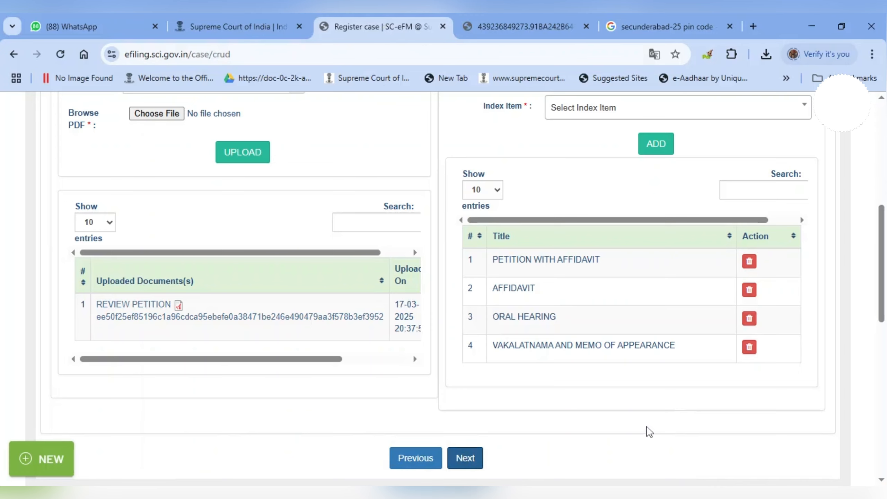
scroll(565, 398, up, 5)
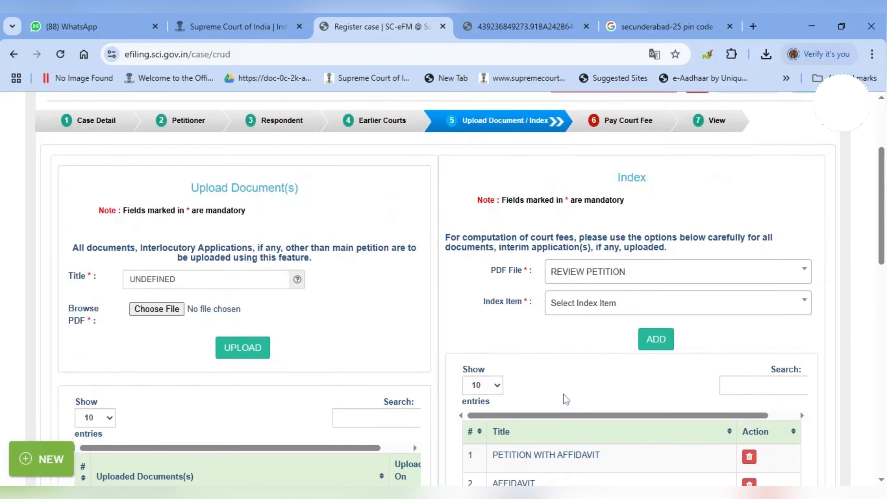
scroll(565, 400, up, 3)
scroll(565, 399, up, 1)
scroll(536, 386, down, 3)
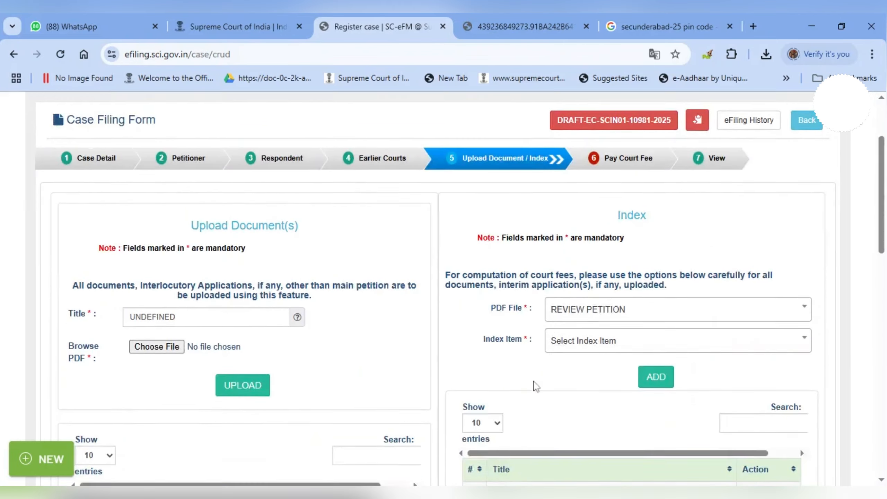
scroll(536, 386, down, 5)
Go to Pay Court Fee with a ₹0 total, submit for e-filing, and accept the completion alert.
click(464, 415)
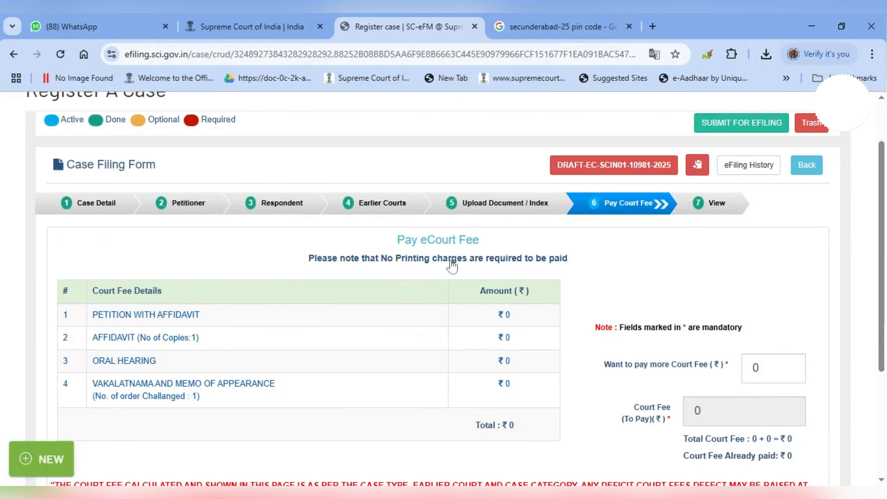
scroll(593, 231, up, 2)
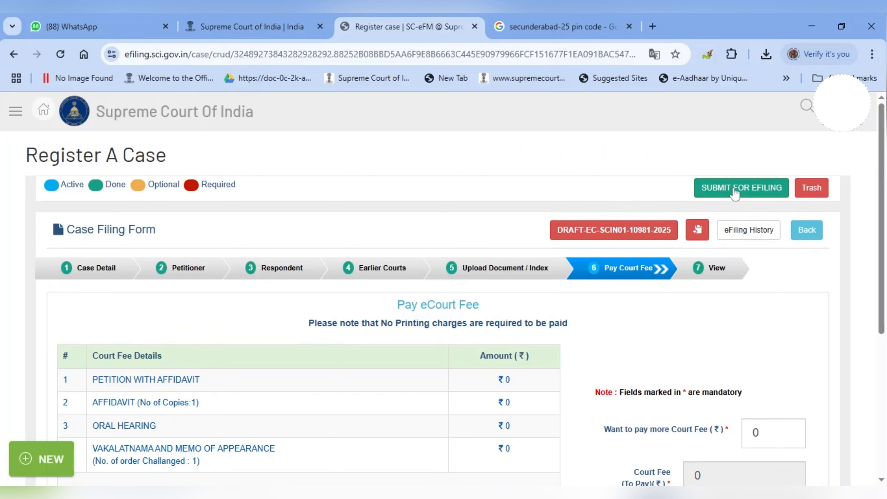
click(734, 193)
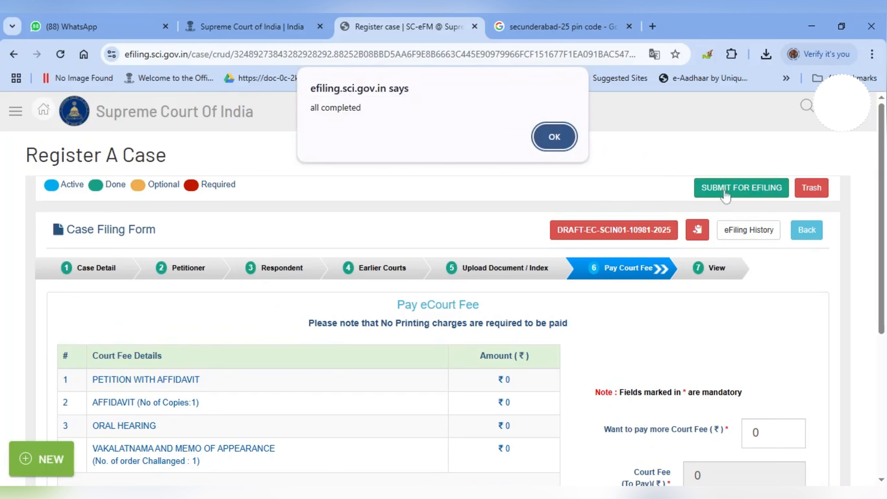
click(554, 136)
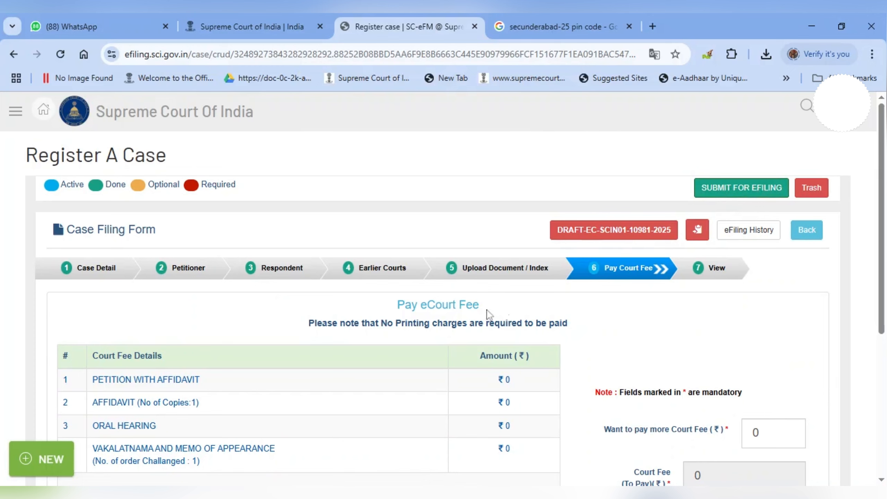
scroll(369, 289, down, 1)
scroll(370, 289, down, 3)
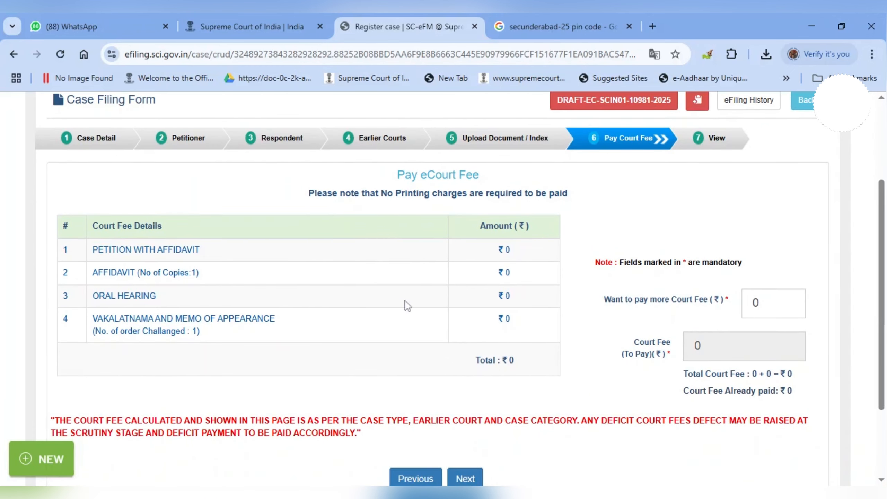
scroll(405, 304, up, 3)
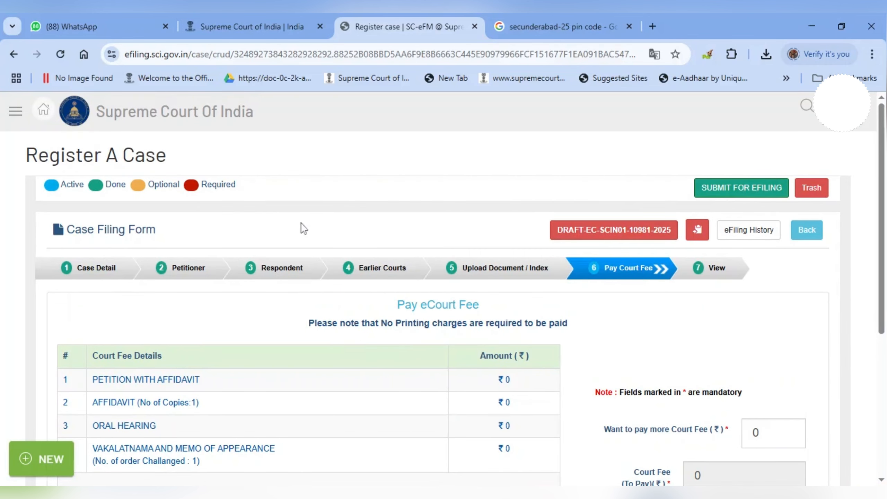
scroll(518, 290, down, 3)
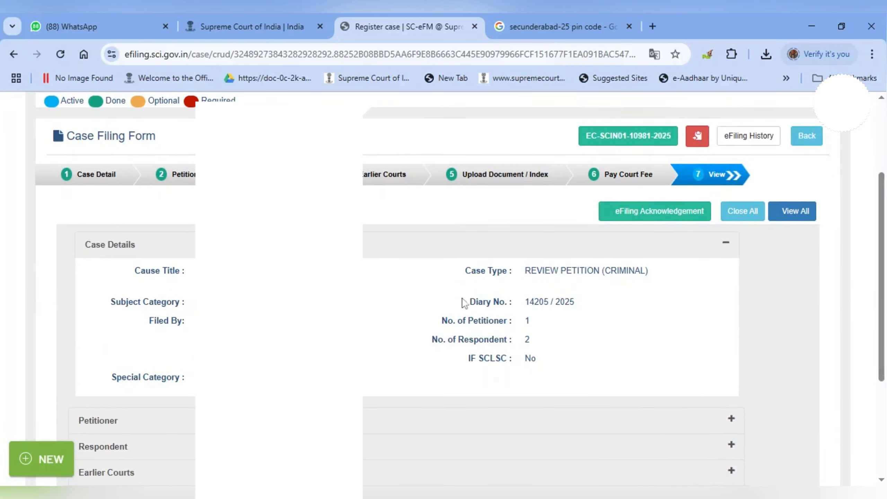
drag(462, 302, 590, 312)
scroll(400, 246, up, 3)
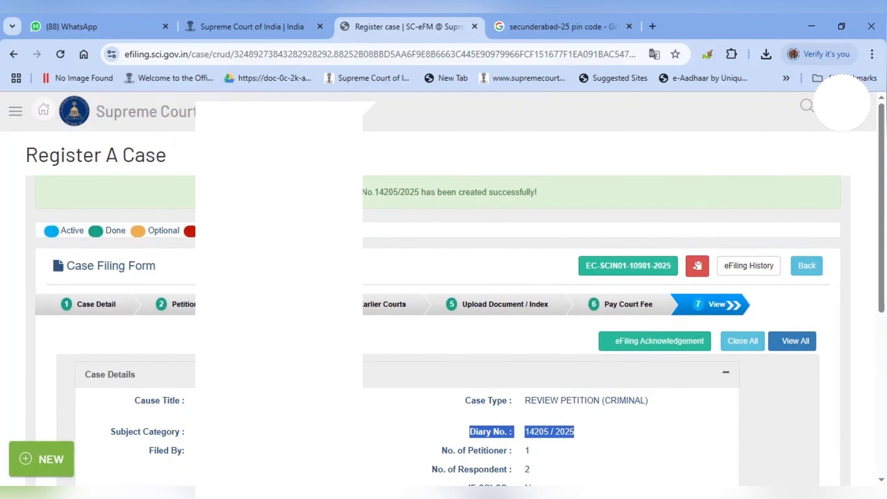
drag(363, 193, 535, 192)
scroll(430, 289, down, 4)
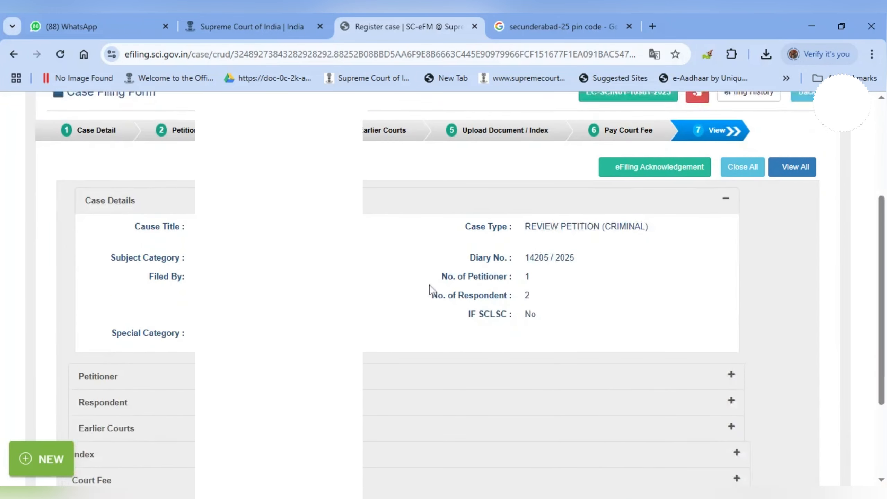
scroll(431, 289, down, 1)
drag(470, 238, 589, 240)
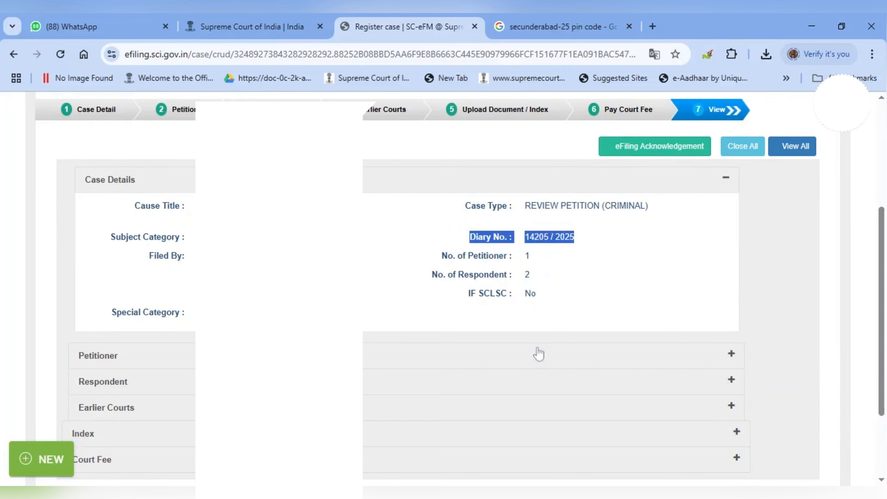
scroll(538, 352, up, 5)
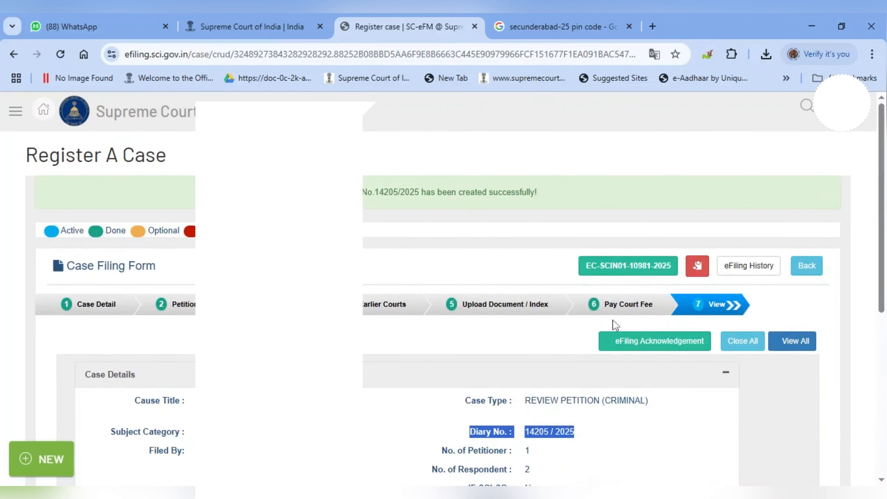
click(631, 343)
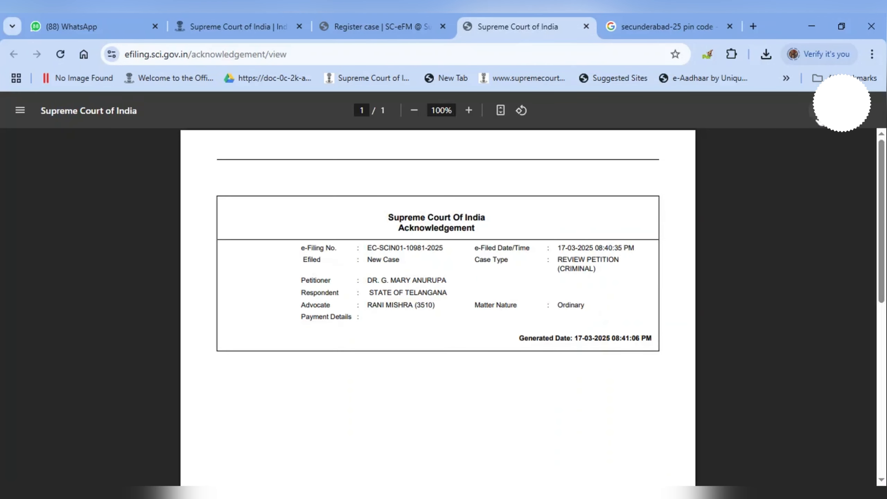
Download the acknowledgement PDF, close it, and review the eFiling History at Pending Scrutiny.
click(823, 113)
click(586, 26)
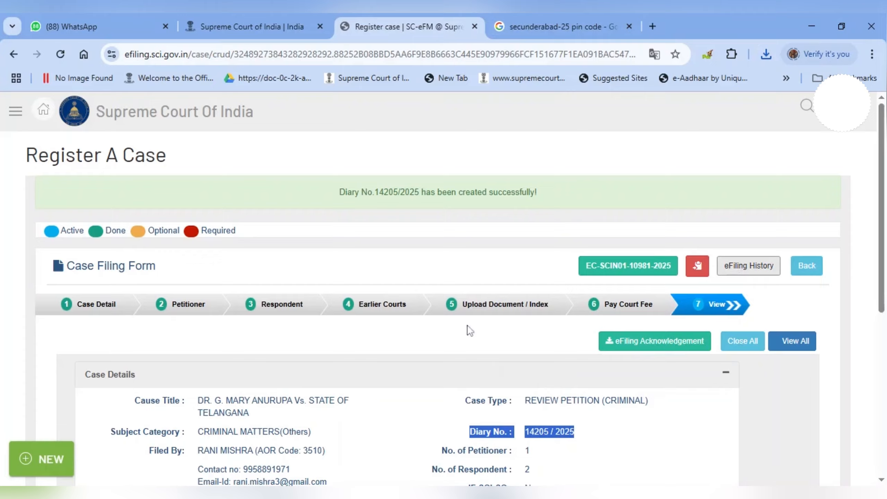
scroll(401, 320, down, 5)
scroll(356, 311, down, 10)
scroll(362, 311, up, 3)
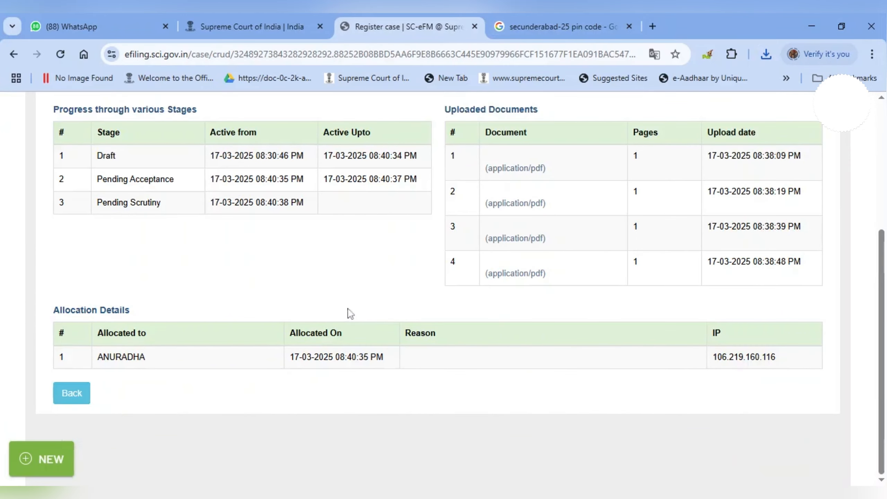
scroll(559, 402, up, 2)
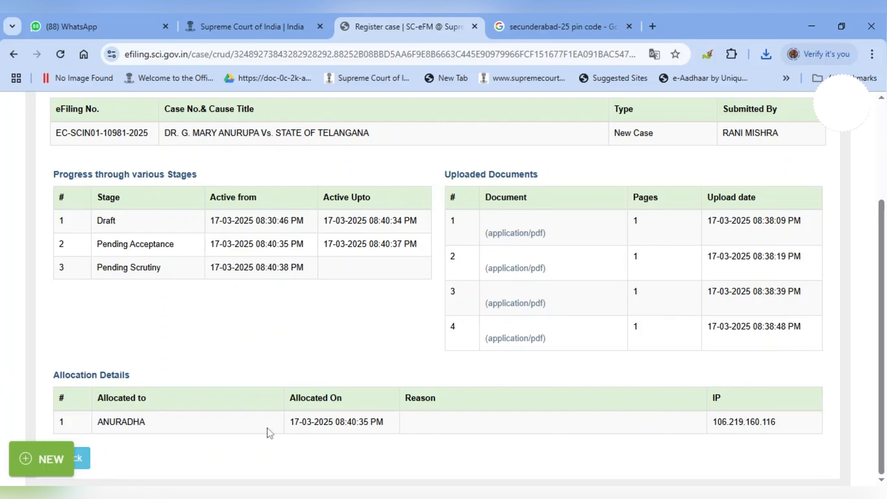
drag(99, 422, 803, 437)
scroll(295, 370, up, 4)
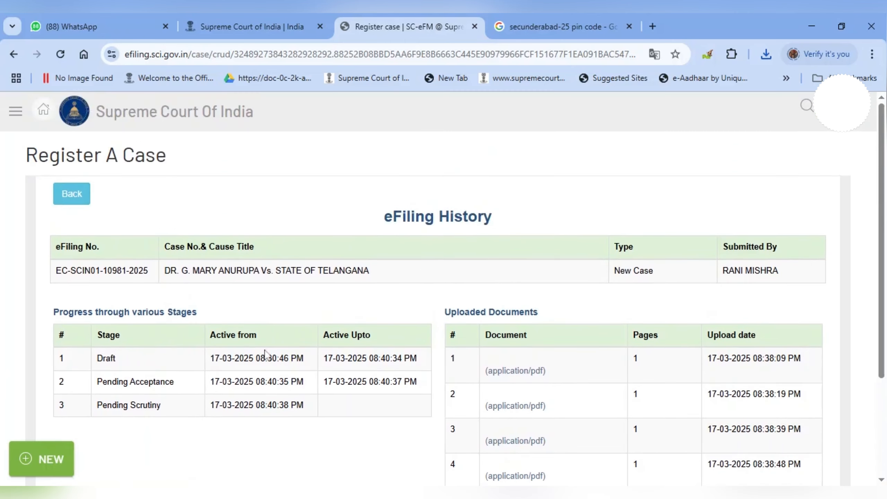